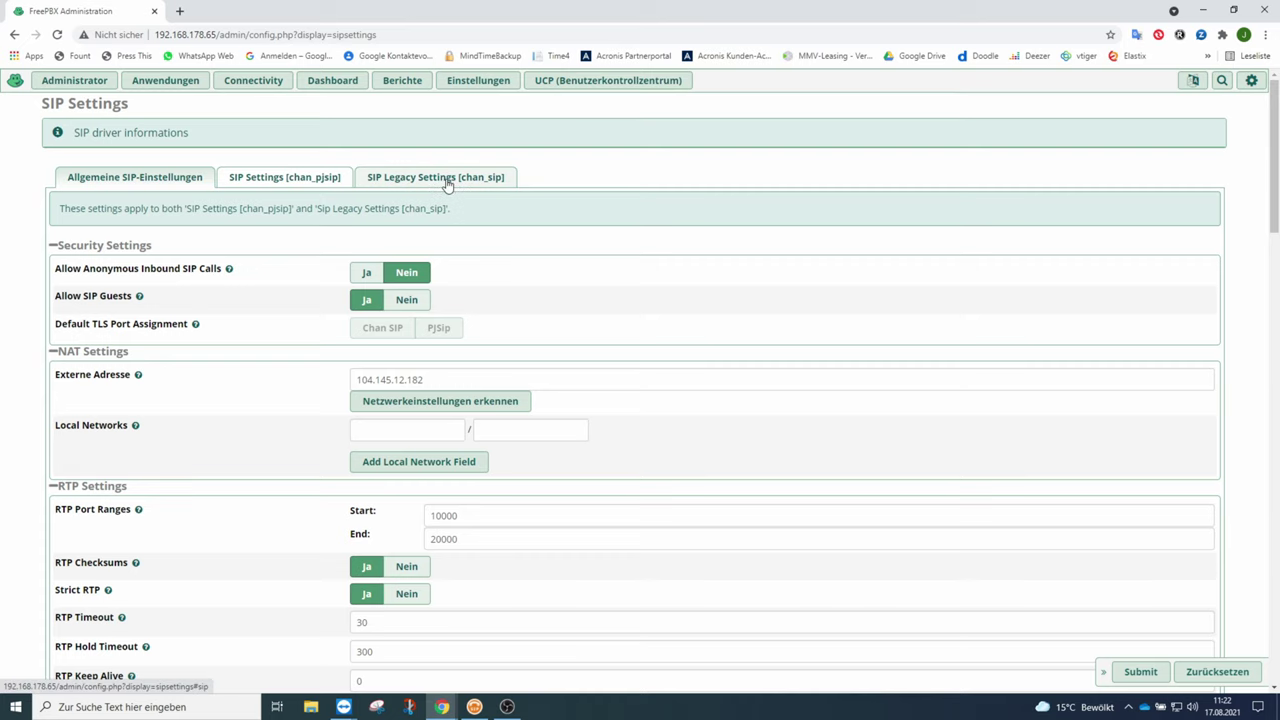
Set the chan_sip IP-Konfiguration to Public IP, then return to Allgemeine SIP-Einstellungen.
left_click(447, 180)
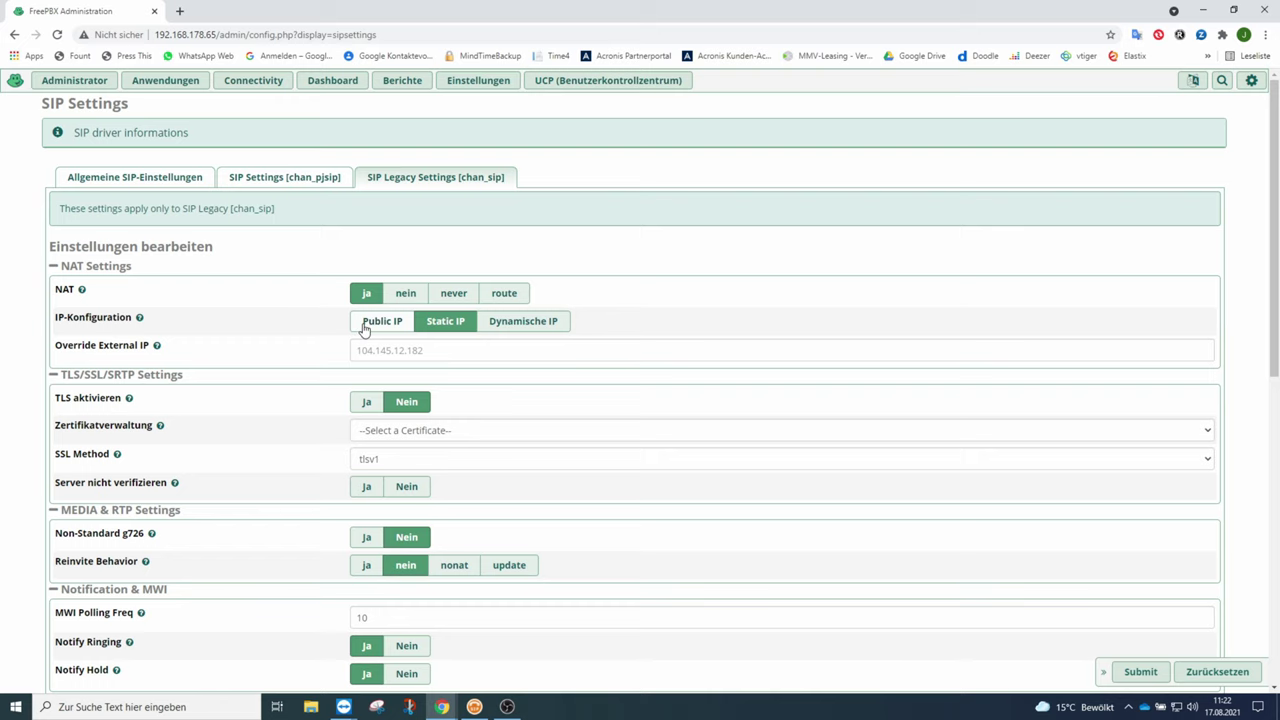
left_click(403, 335)
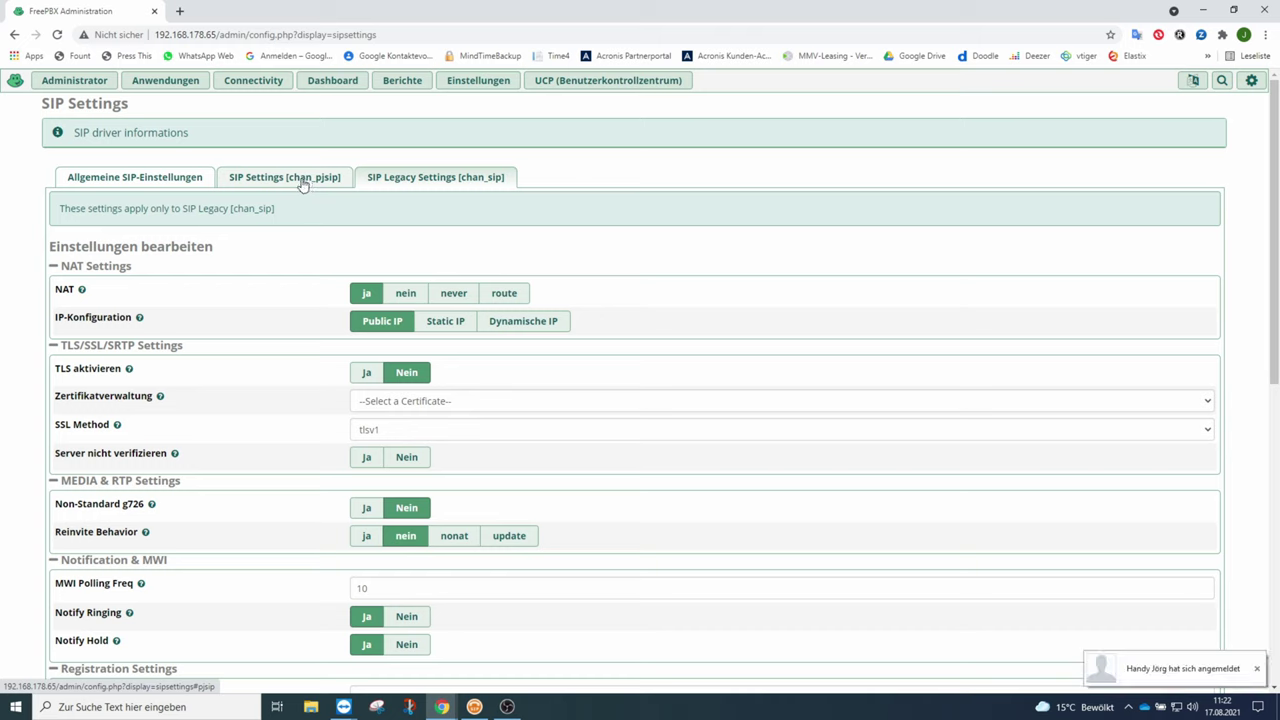
left_click(270, 184)
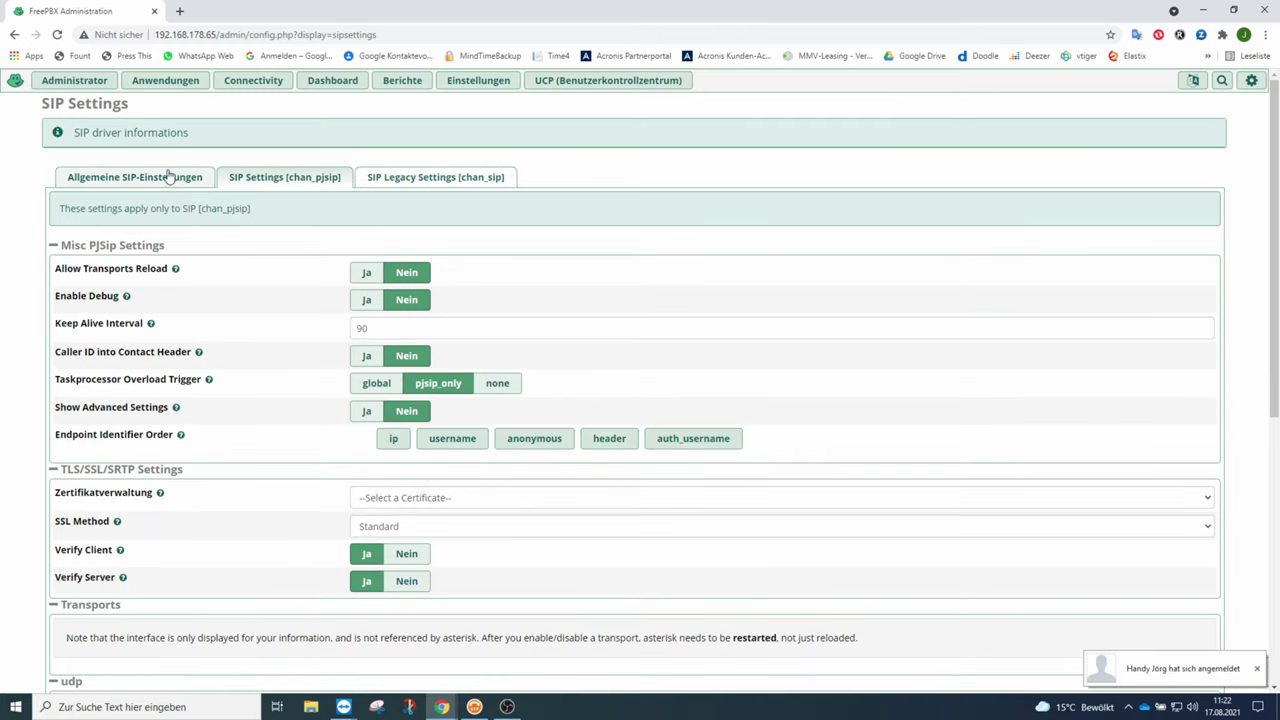
left_click(170, 177)
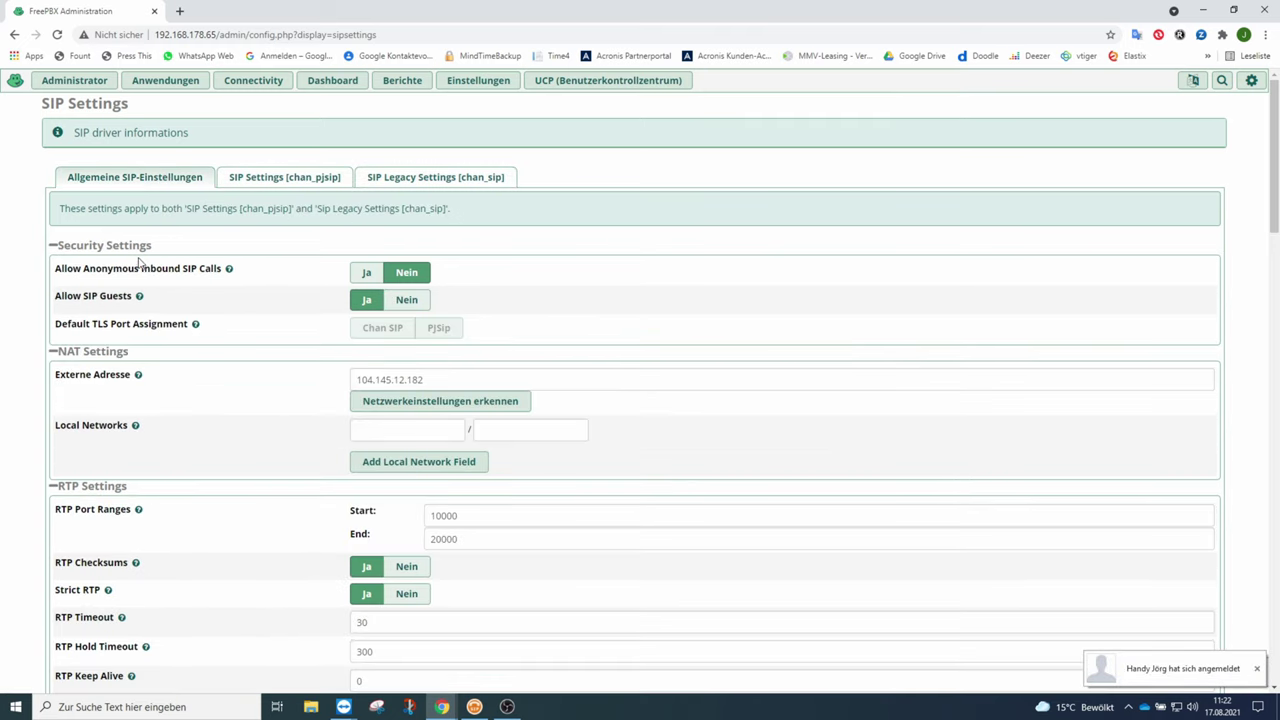
Set Allow SIP Guests to Nein, detect local network 192.168.178.0/24, and clear the Externe Adresse.
left_click(425, 311)
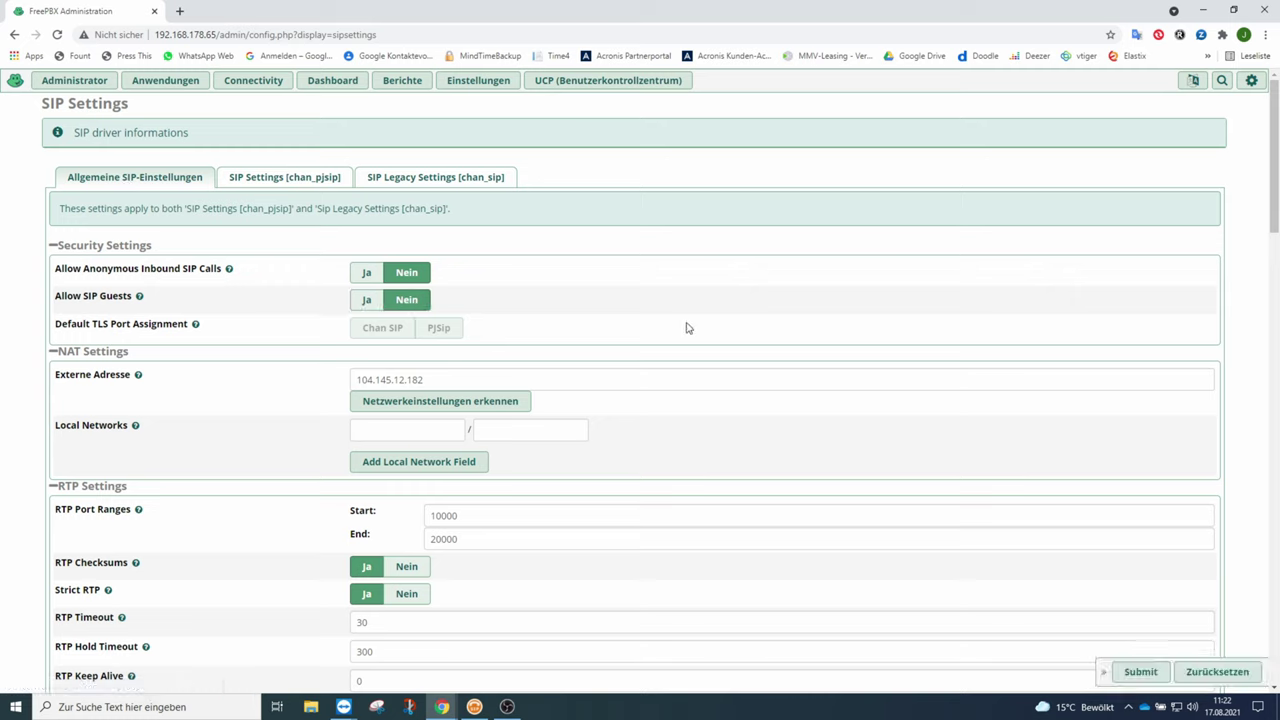
left_click_drag(434, 382, 339, 391)
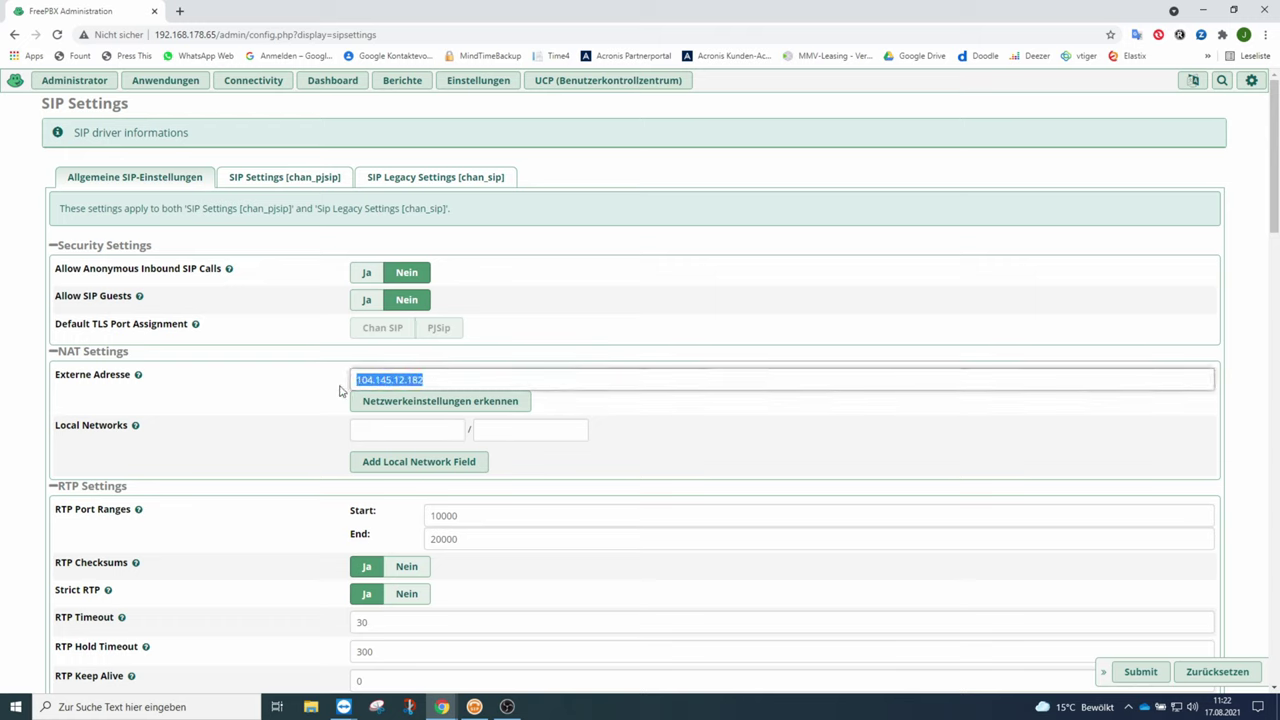
left_click(417, 404)
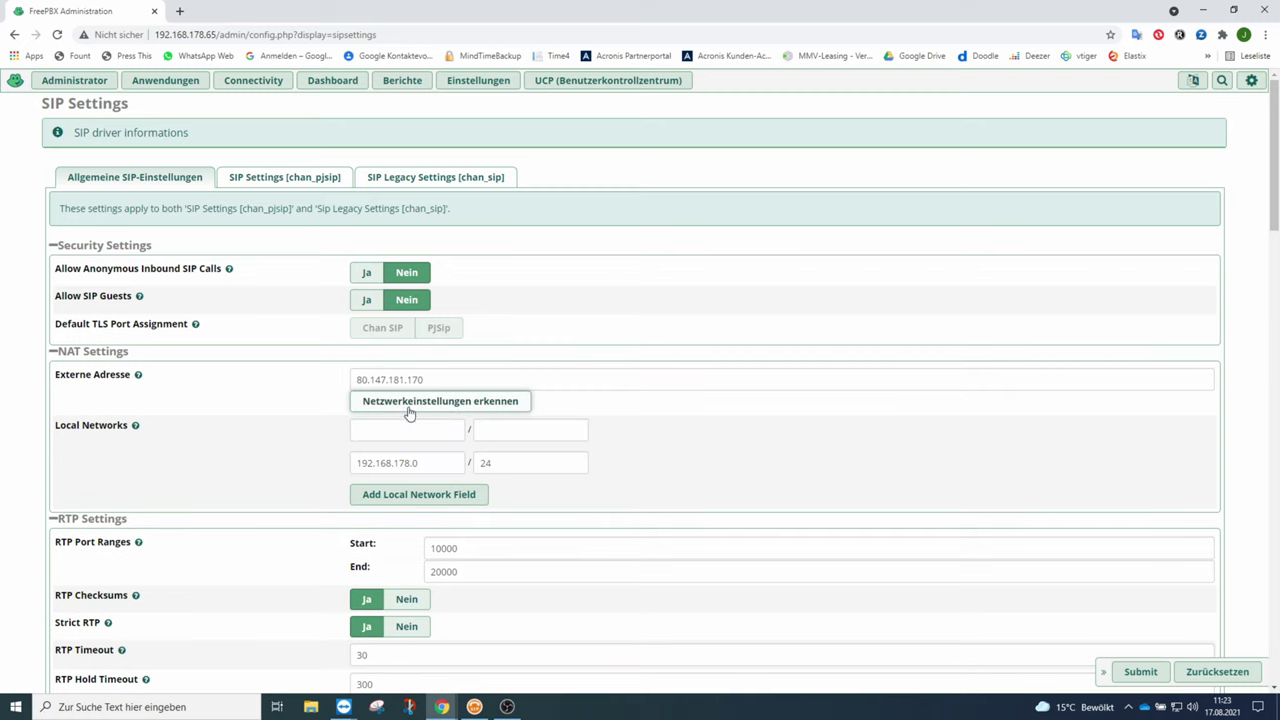
double_click(427, 462)
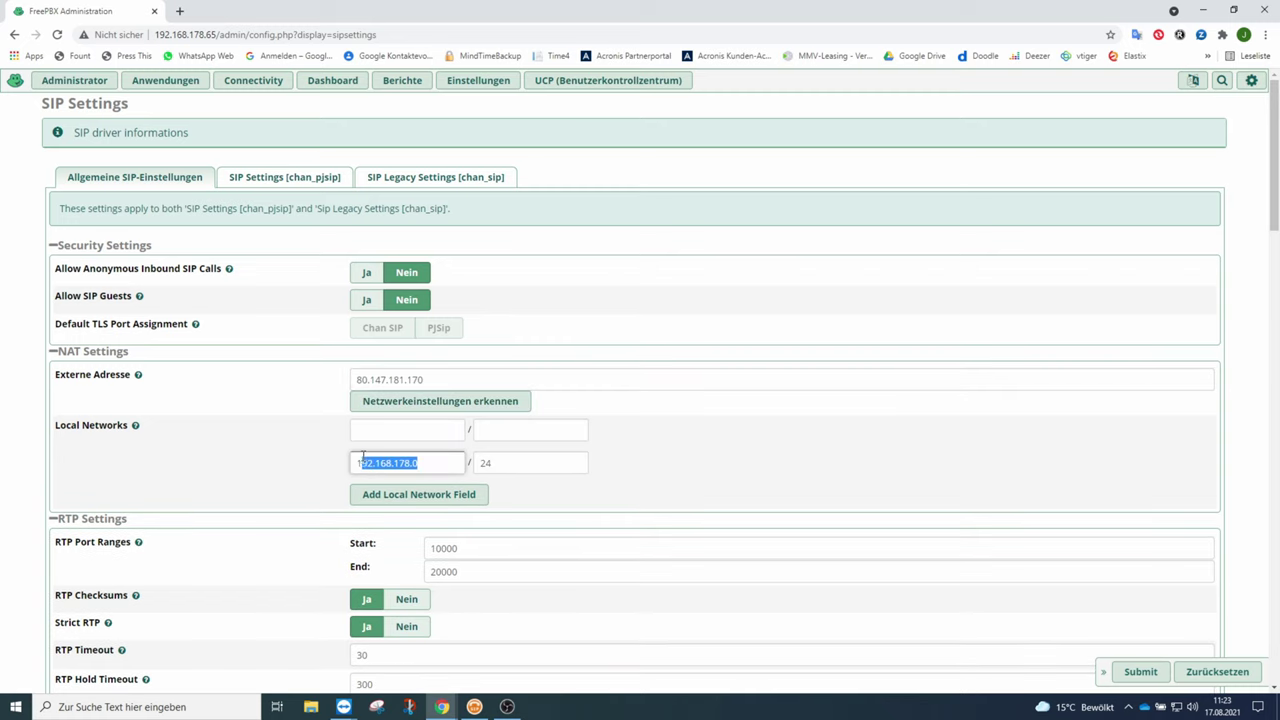
left_click_drag(423, 379, 267, 404)
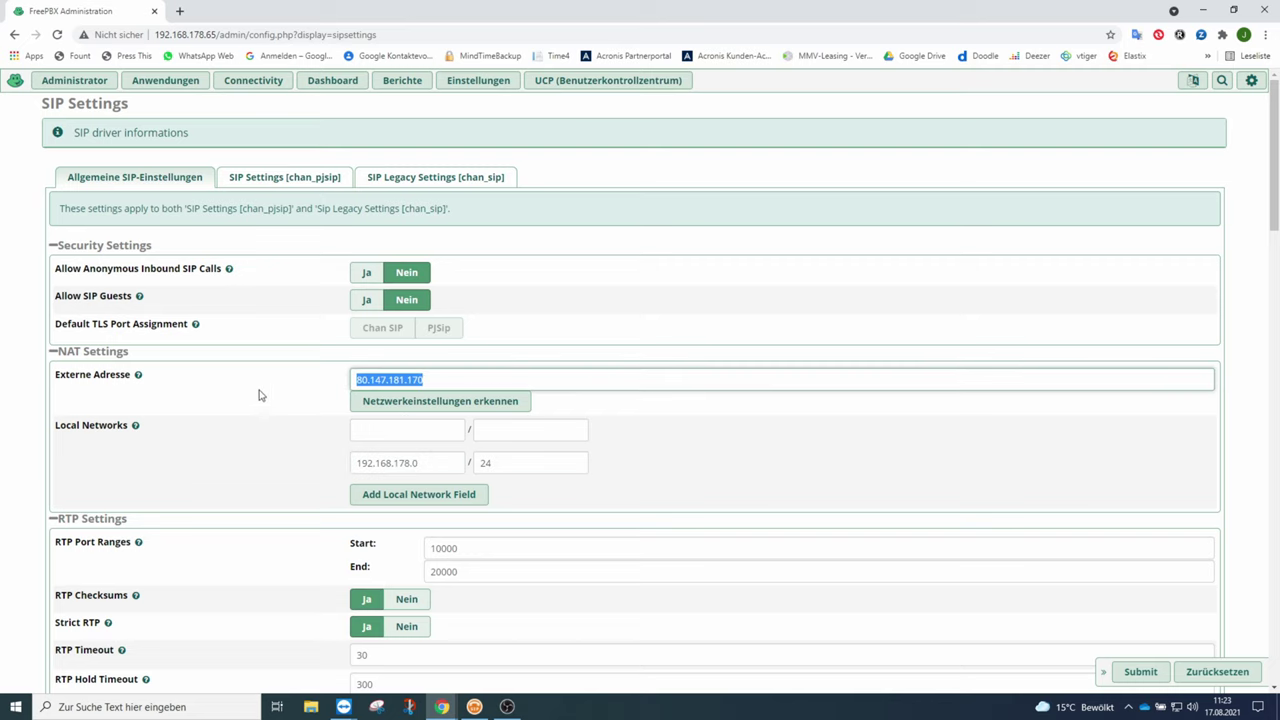
key("BackSpace")
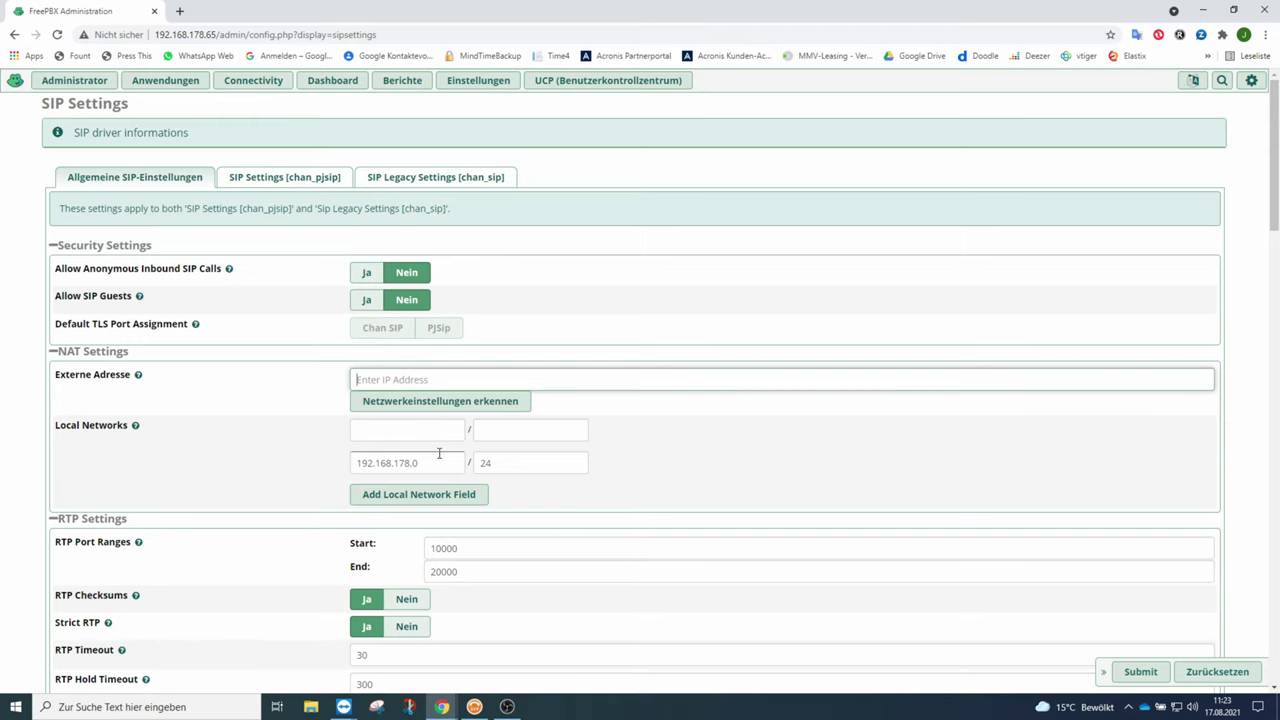
Order the audio codecs g722 first and alaw second, and uncheck ulaw, gsm and g726.
scroll(823, 440, "down", 2)
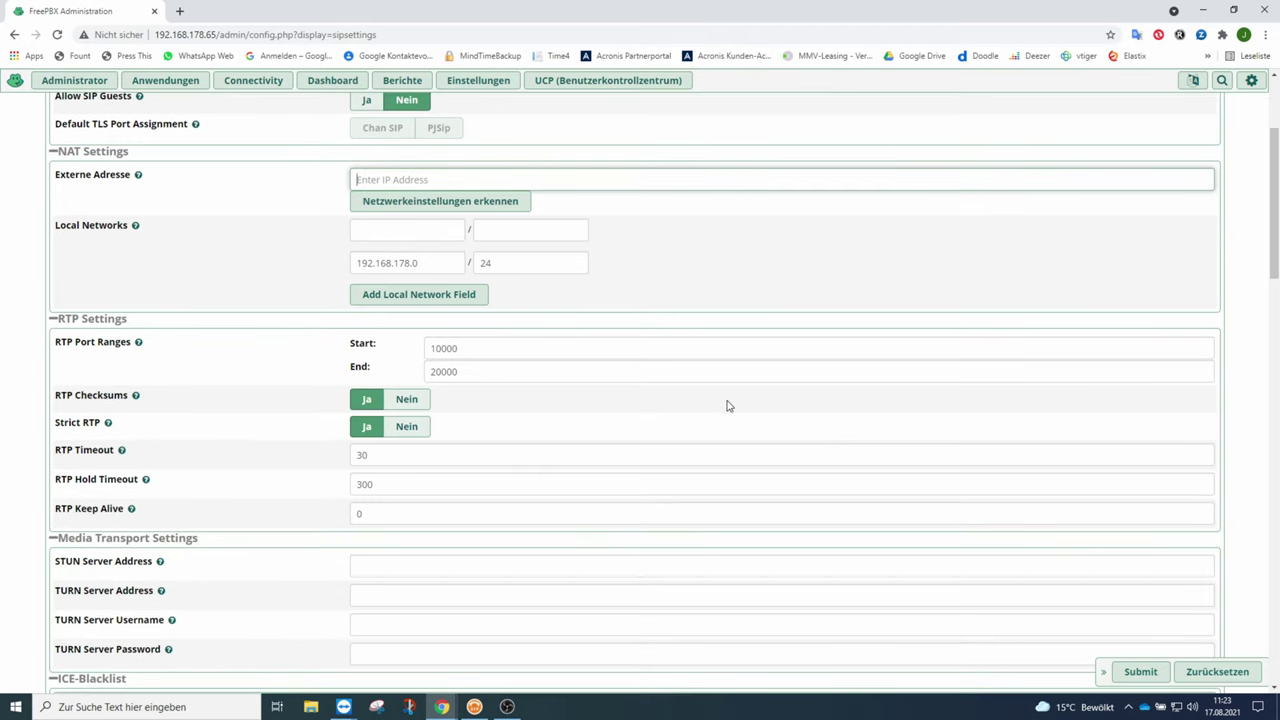
scroll(600, 391, "down", 4)
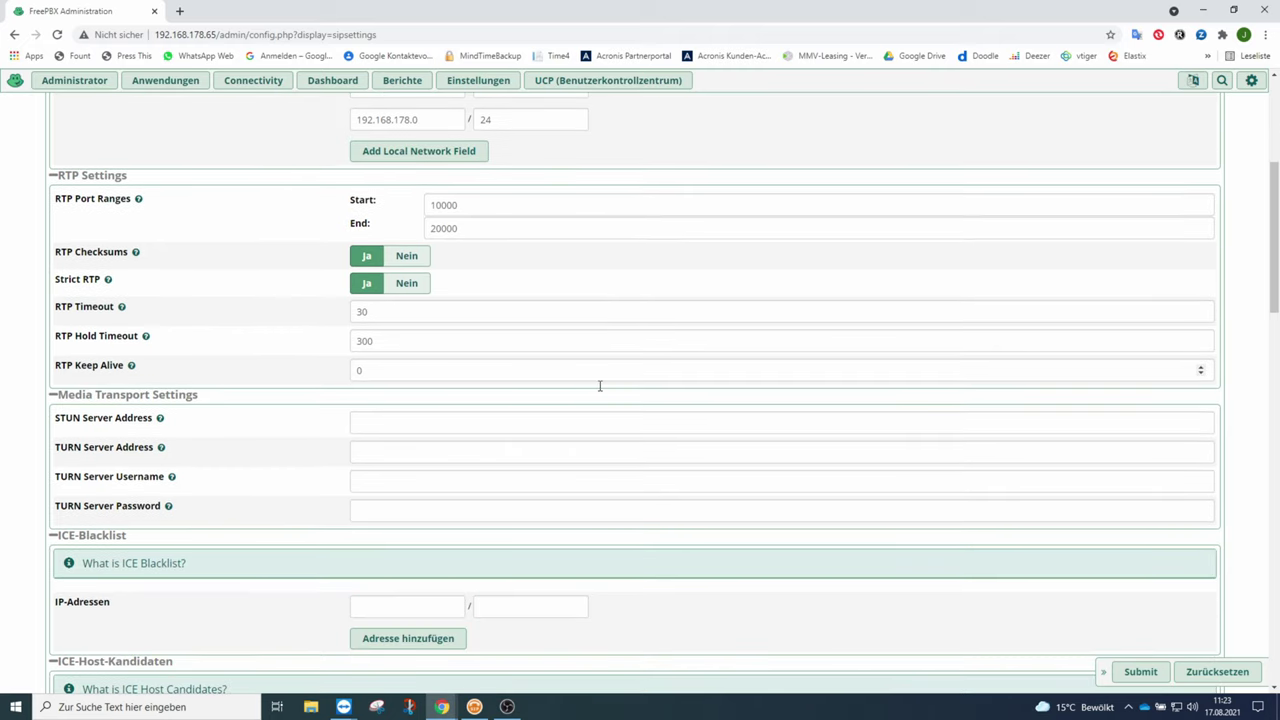
scroll(600, 388, "down", 5)
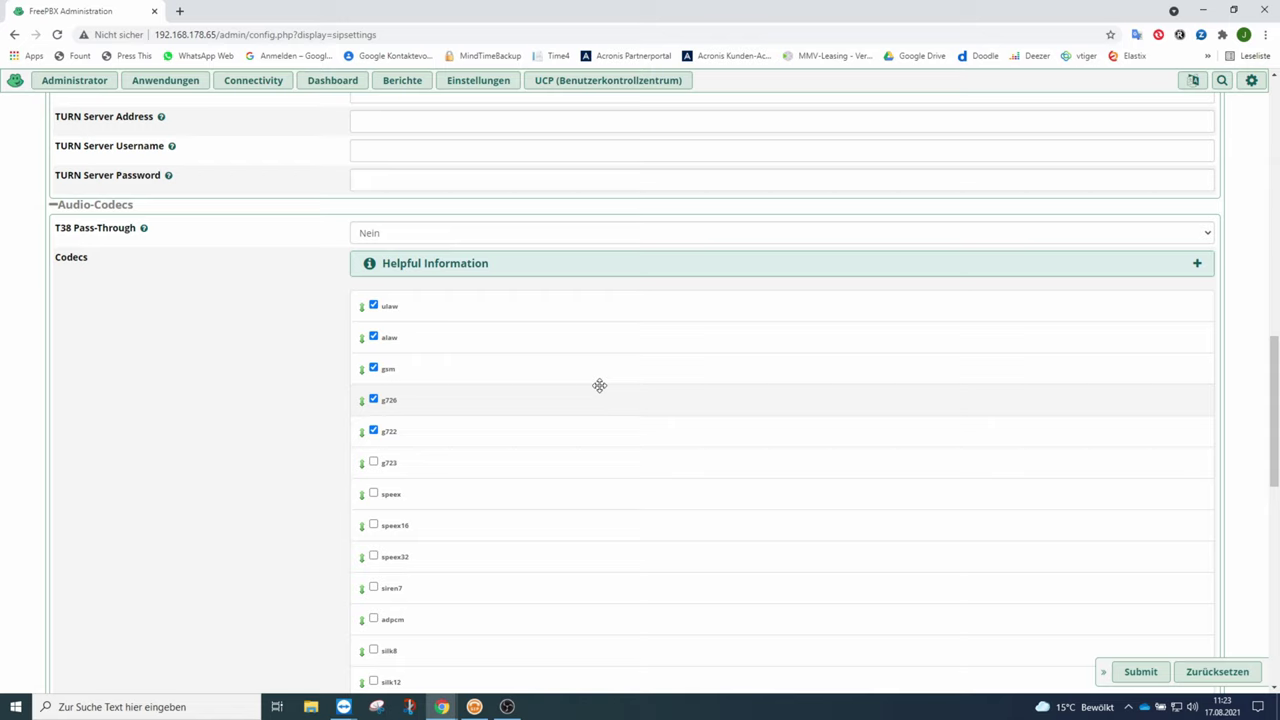
left_click_drag(362, 433, 357, 302)
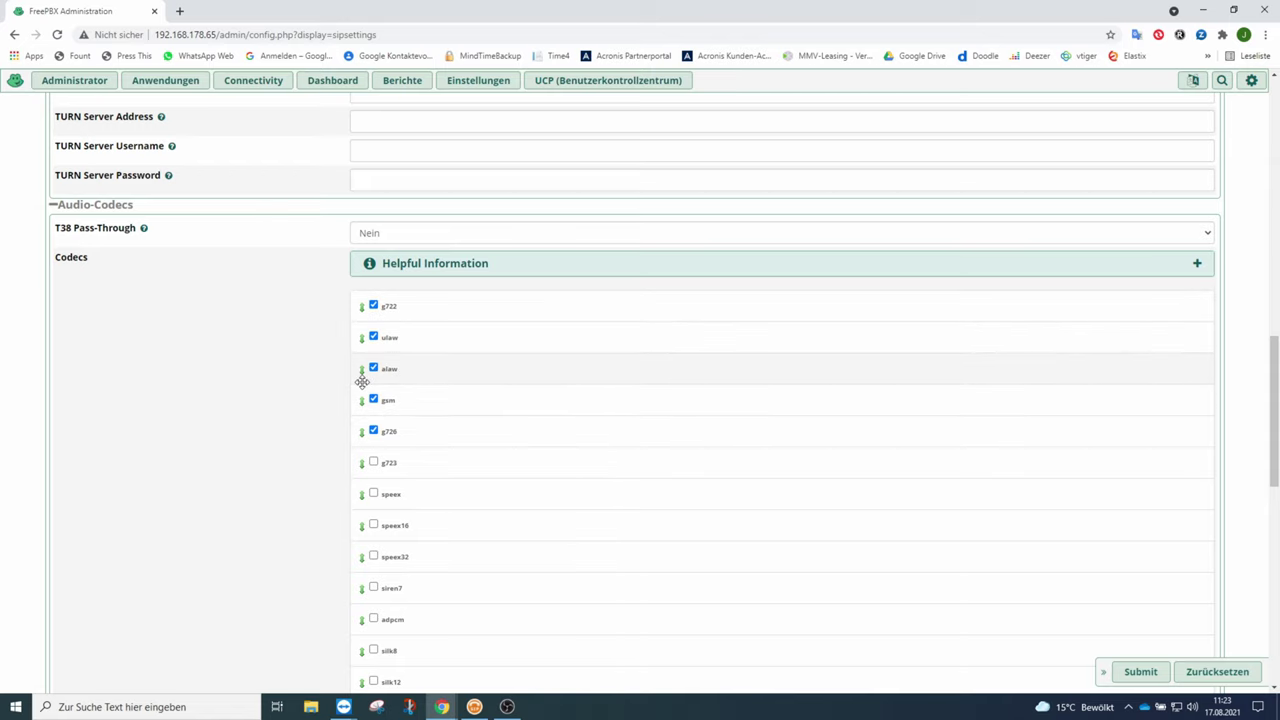
left_click_drag(360, 371, 361, 338)
left_click(373, 368)
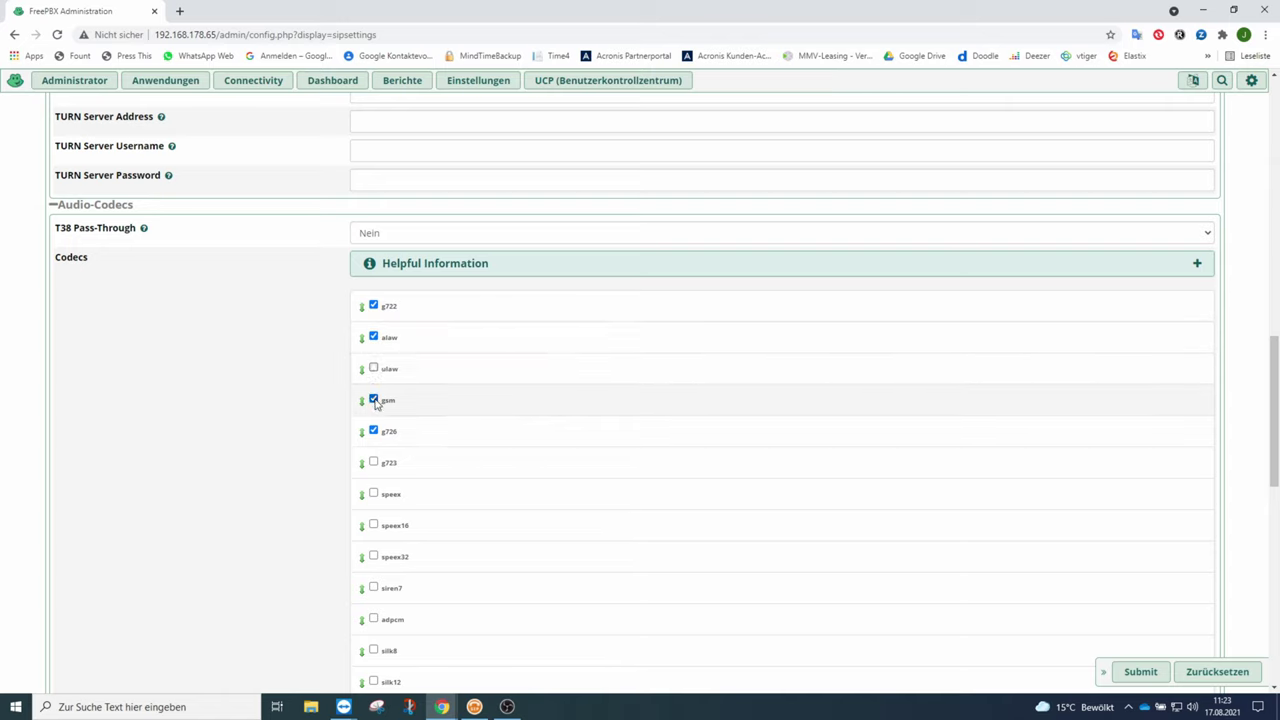
left_click(373, 400)
left_click(373, 431)
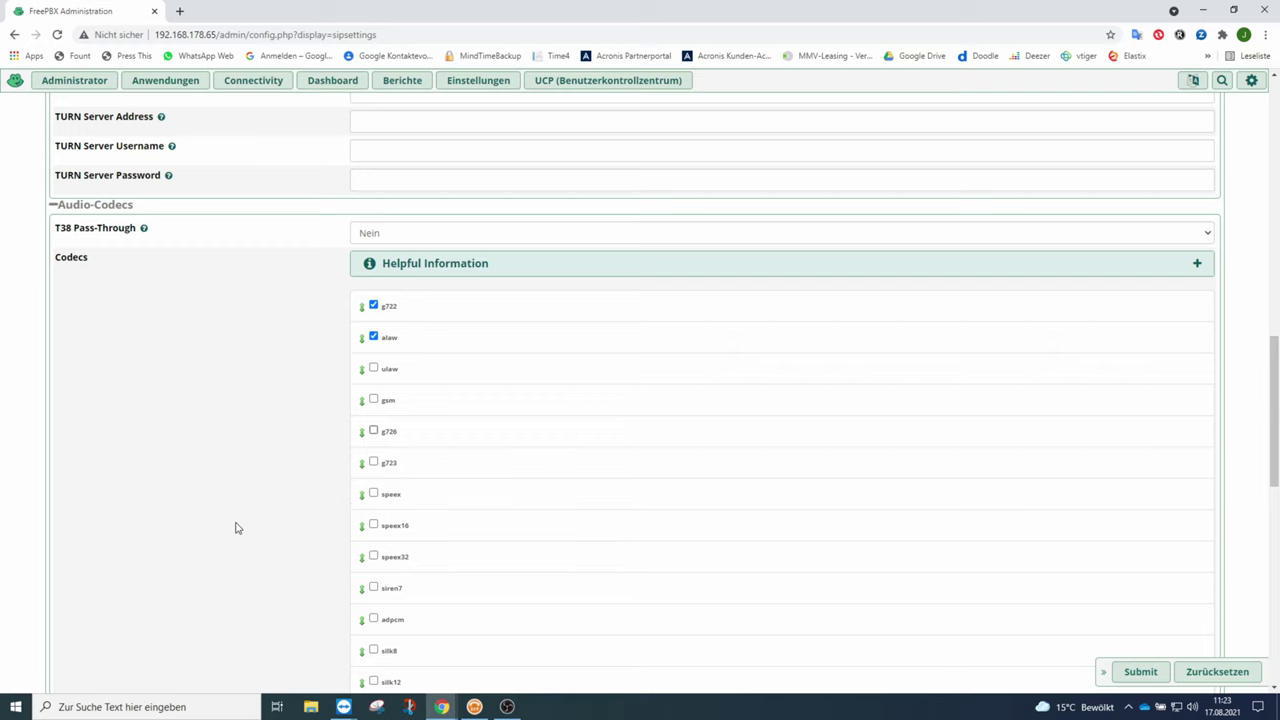
scroll(228, 519, "up", 10)
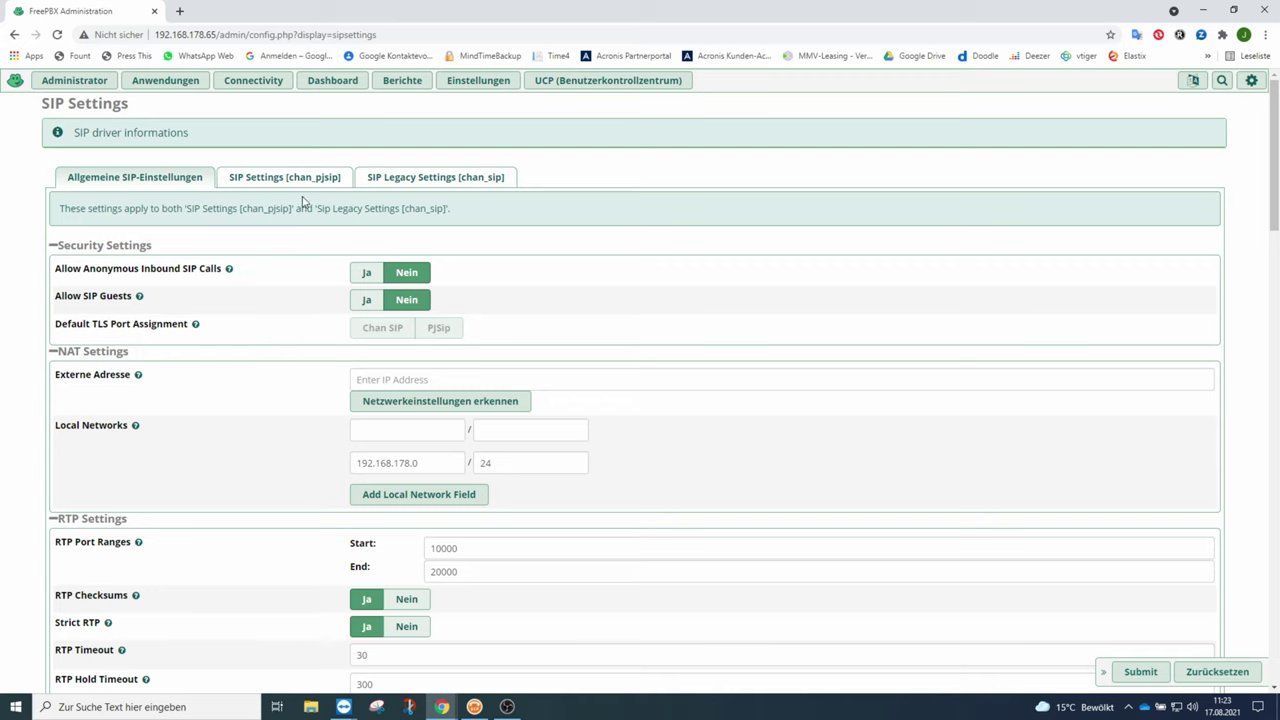
In the chan_pjsip settings, choose the default TLS certificate and SSL method tlsv1_2.
left_click(305, 180)
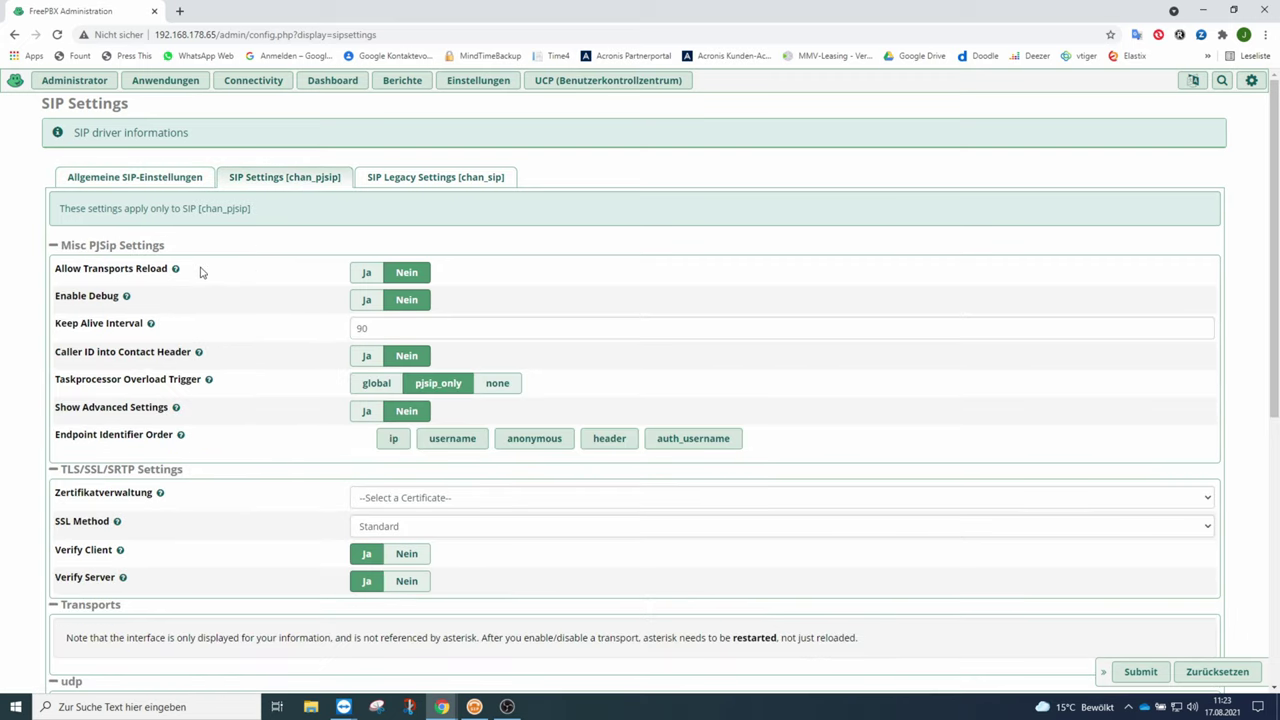
mouse_move(175, 269)
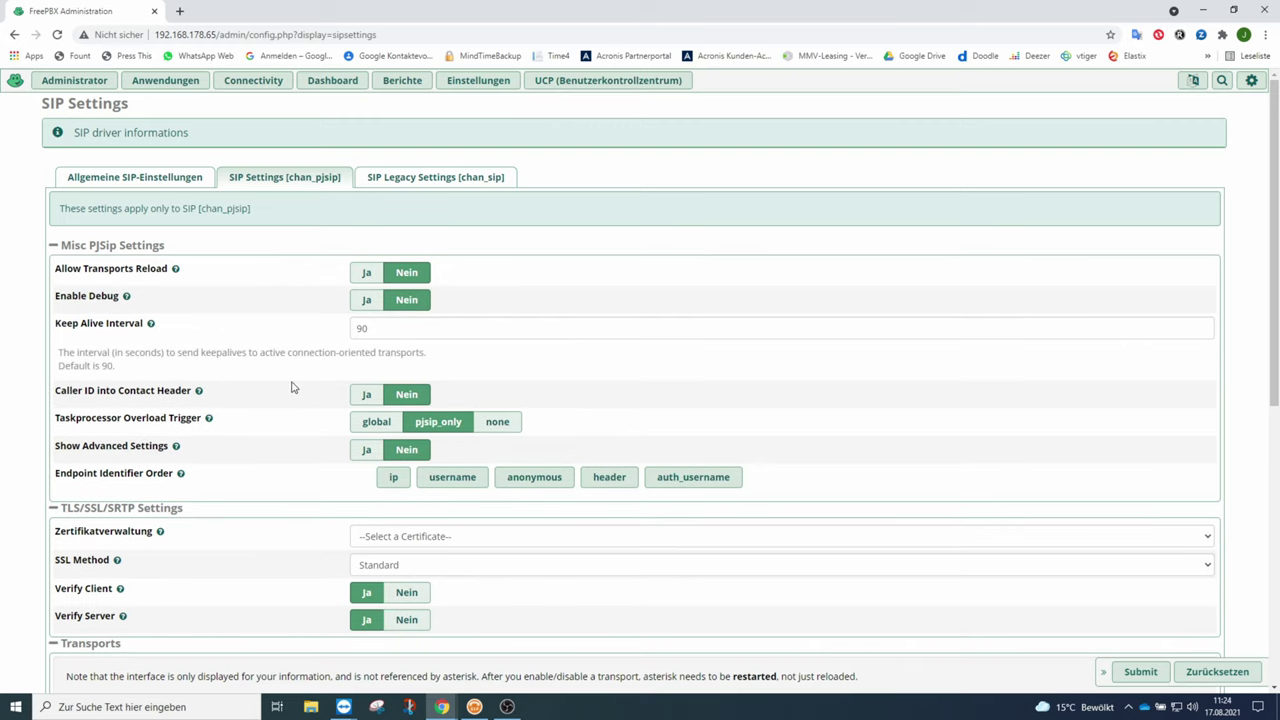
scroll(382, 420, "down", 2)
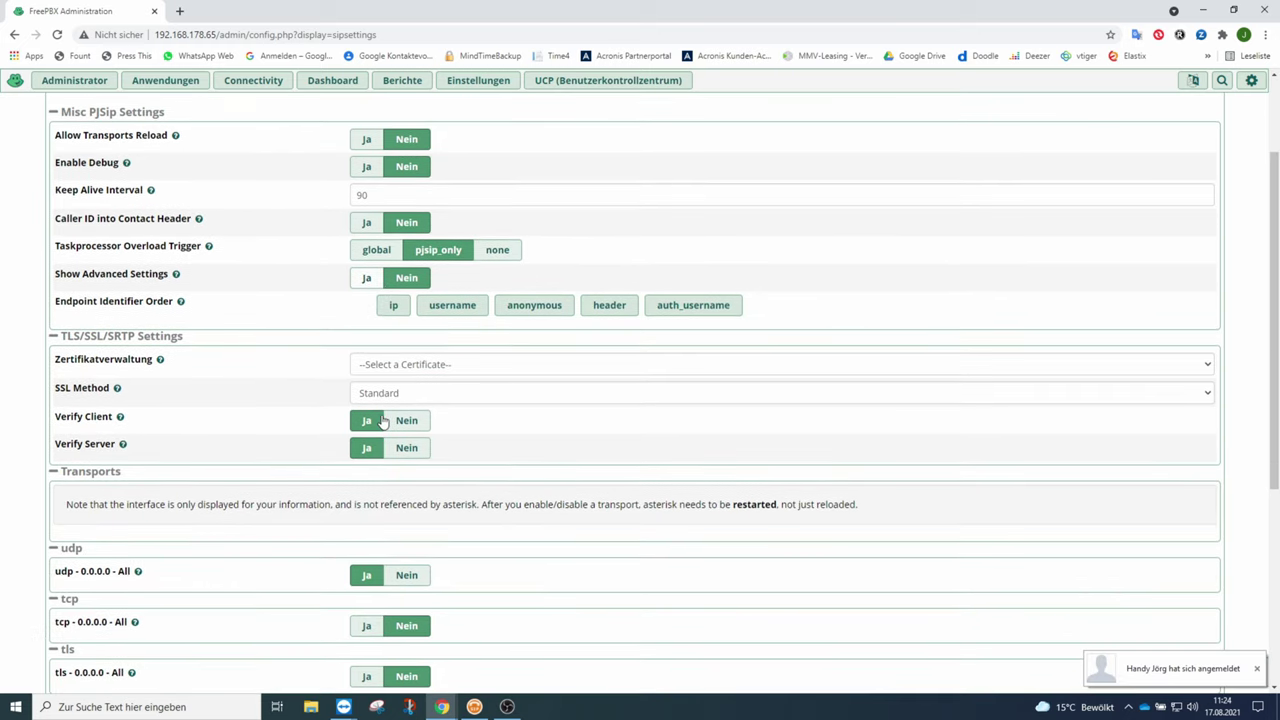
left_click(384, 365)
left_click(386, 396)
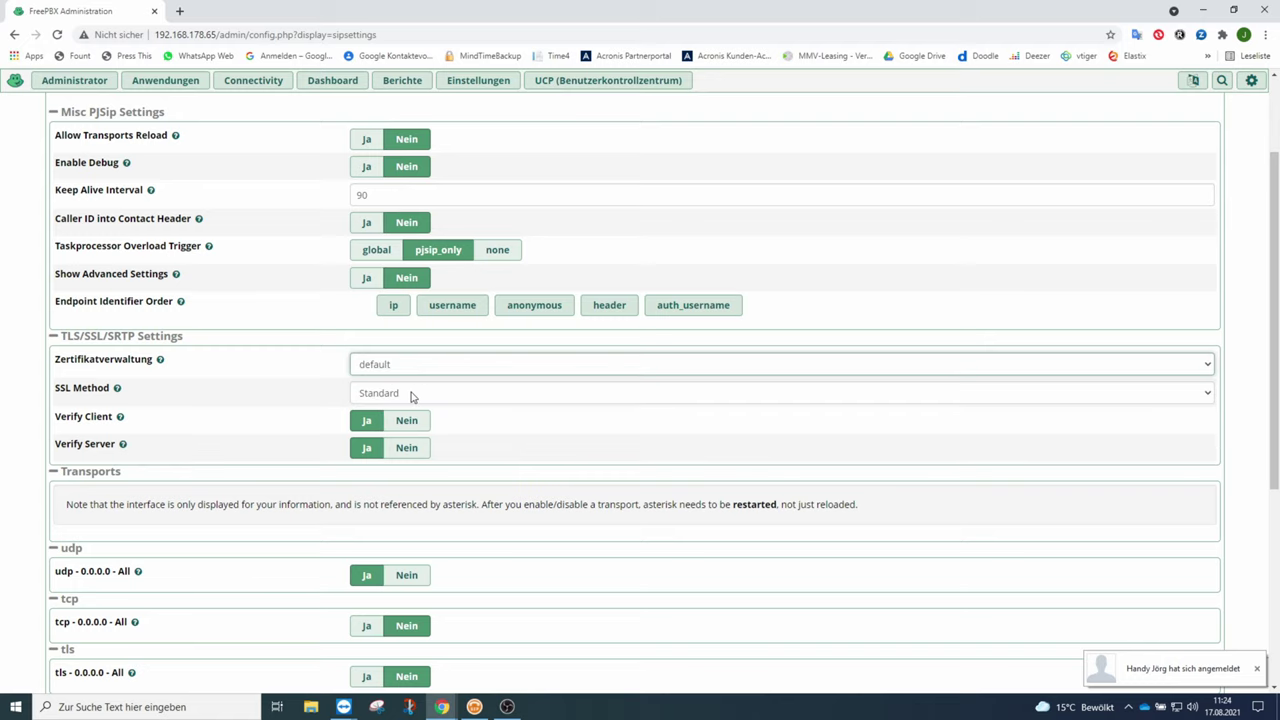
left_click(380, 395)
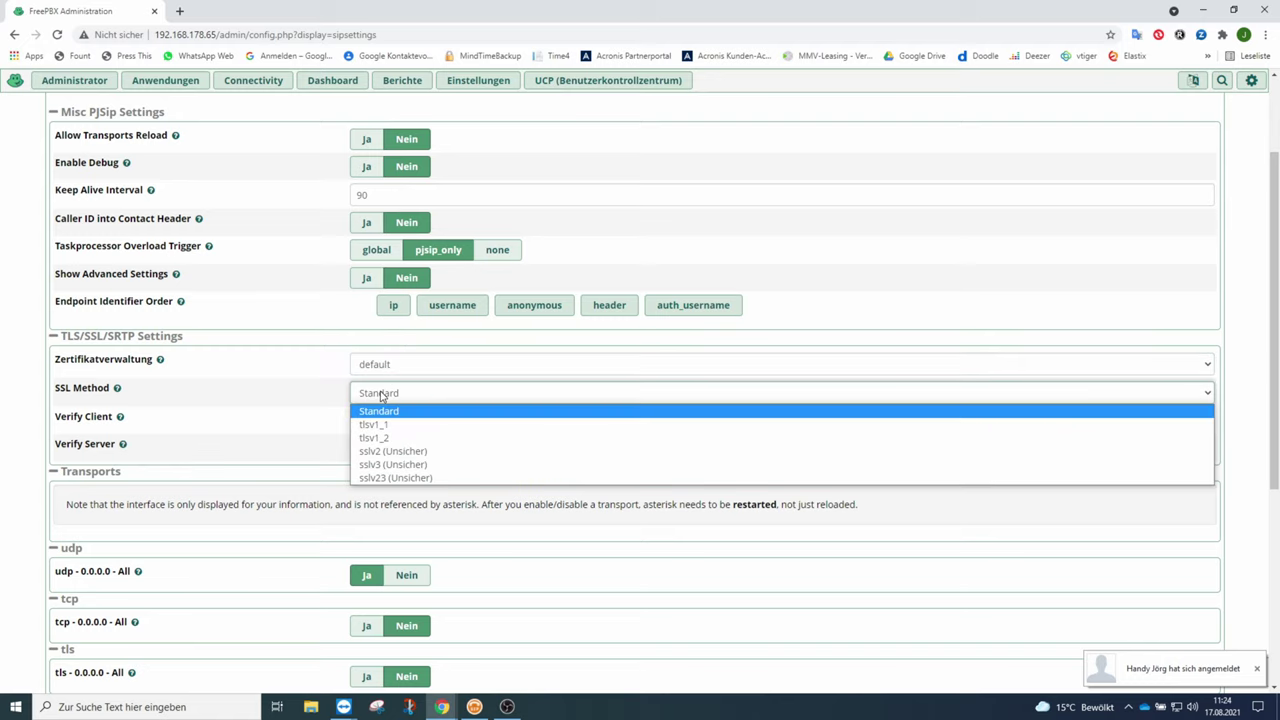
left_click(384, 438)
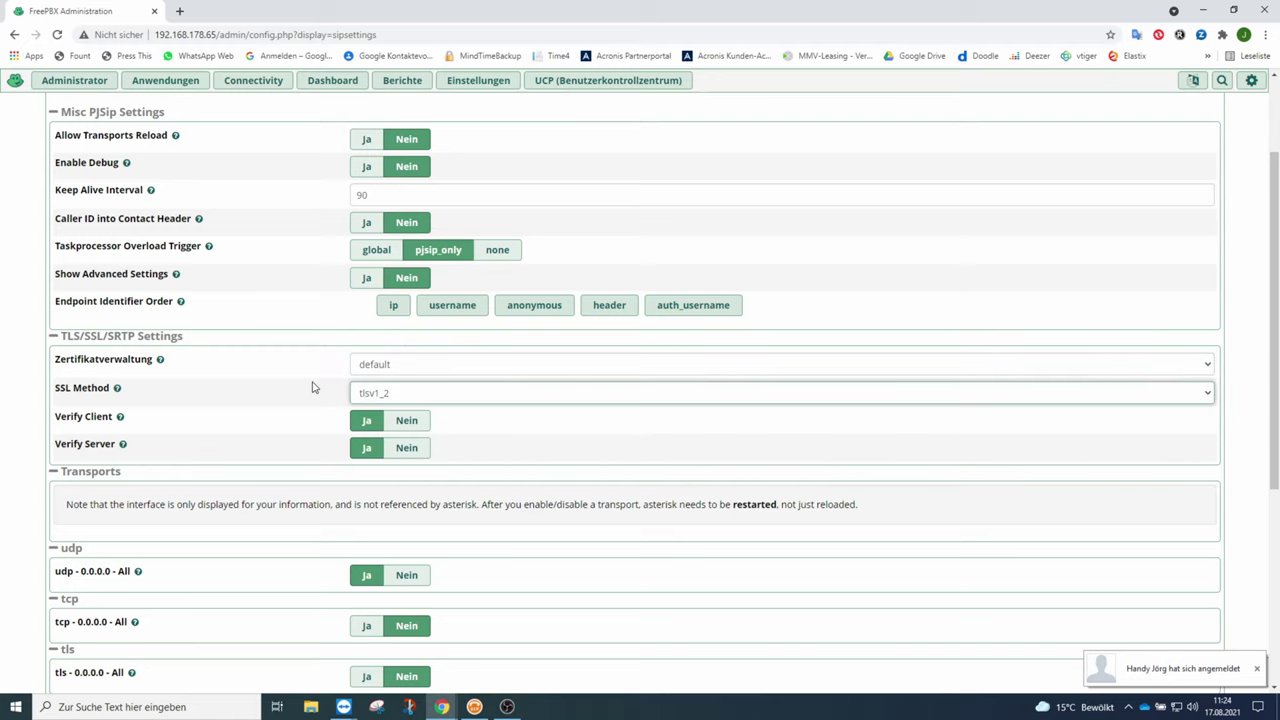
Submit the SIP settings with only the udp transport enabled.
scroll(312, 387, "down", 1)
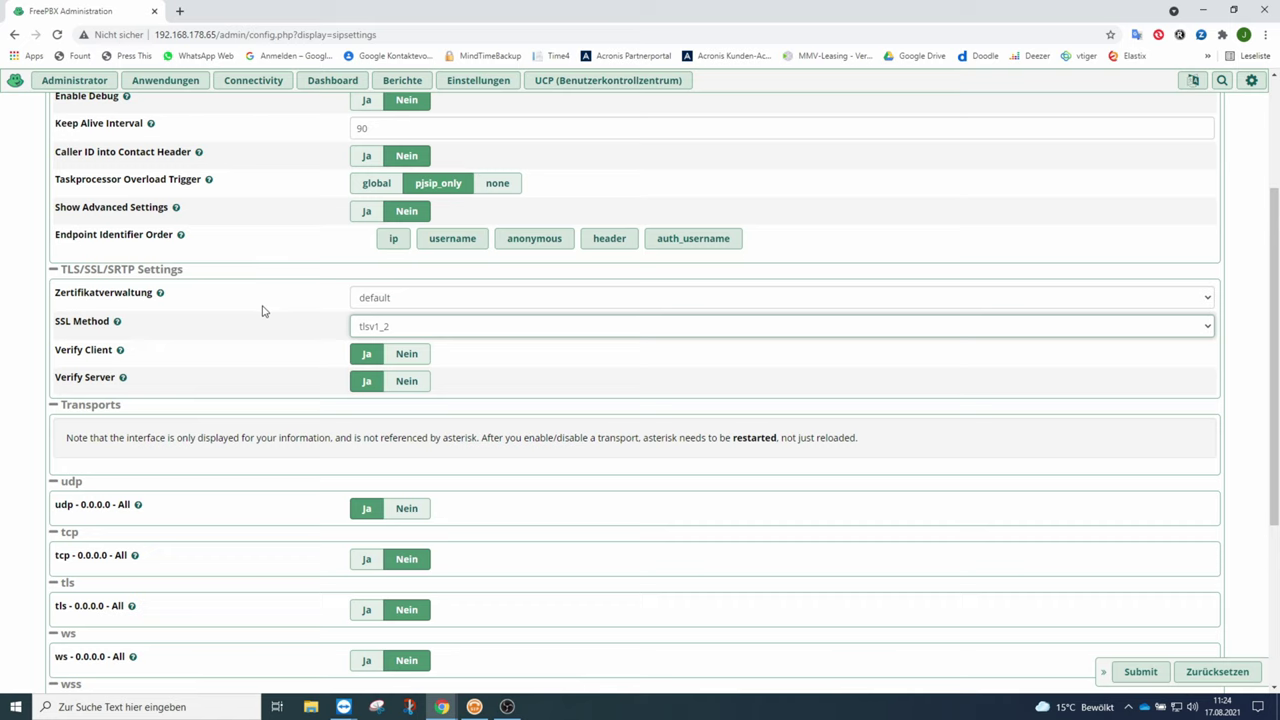
scroll(263, 311, "down", 2)
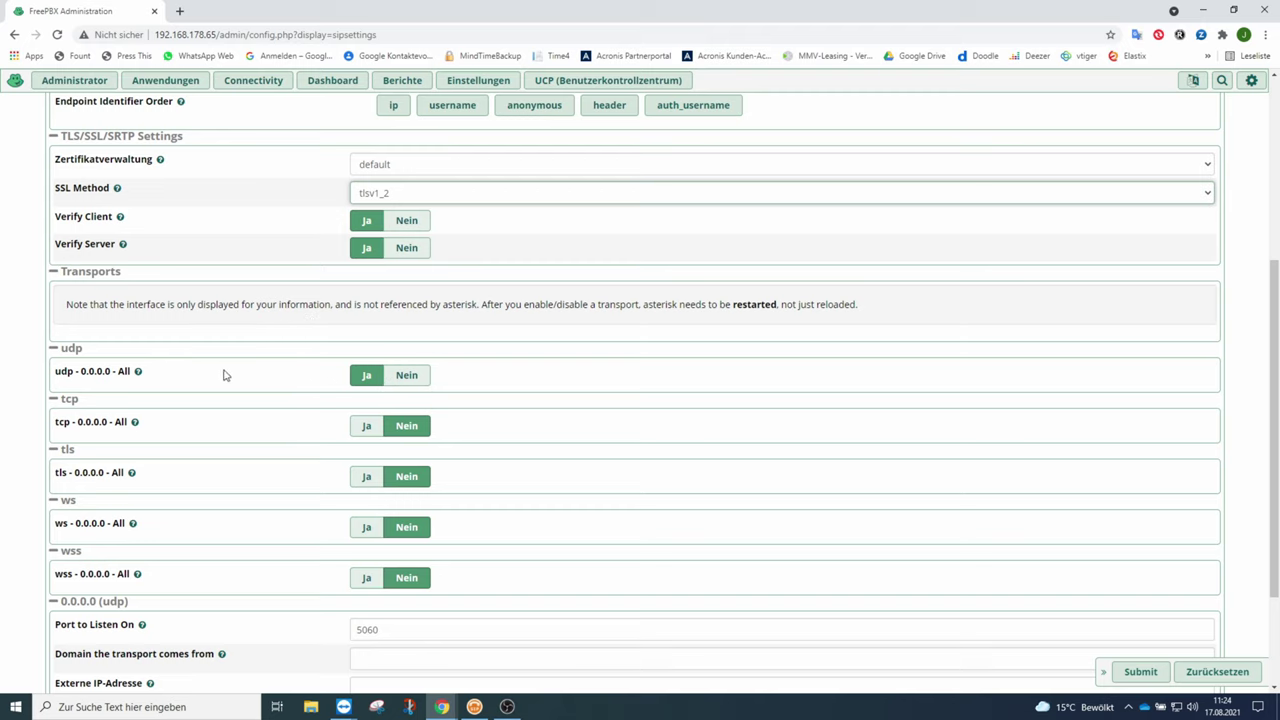
mouse_move(138, 371)
scroll(309, 269, "down", 3)
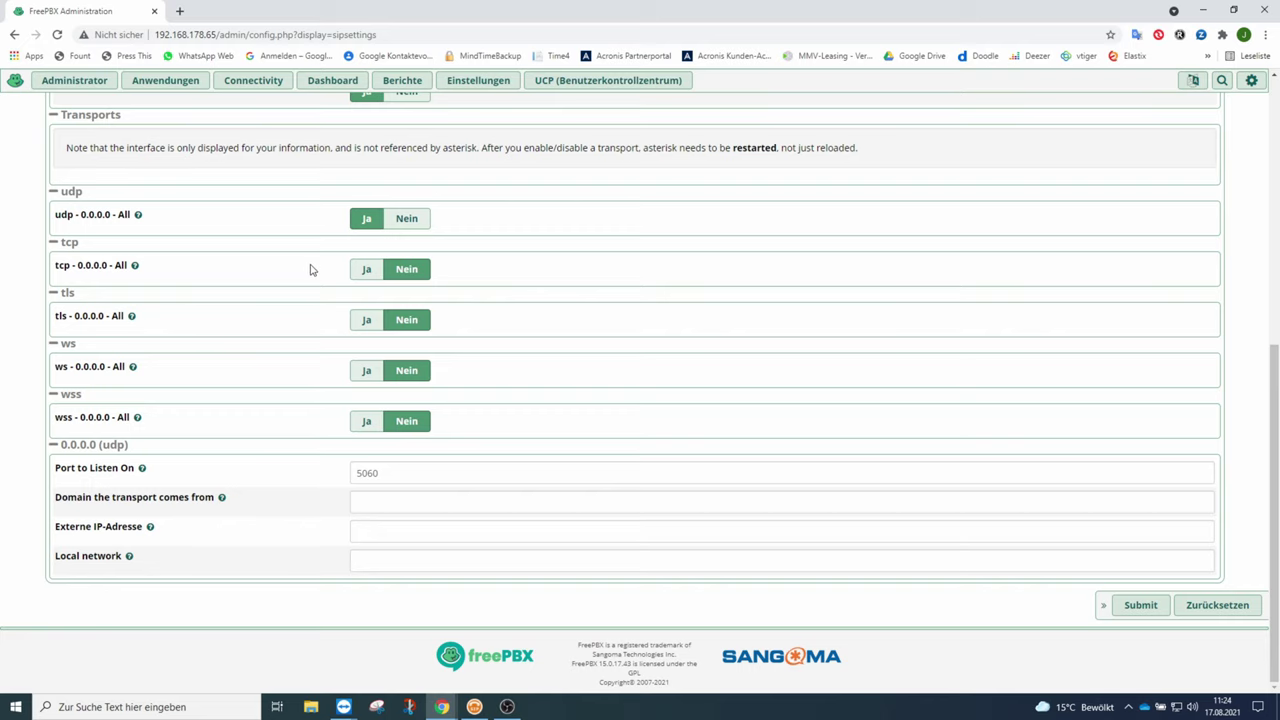
left_click(1137, 605)
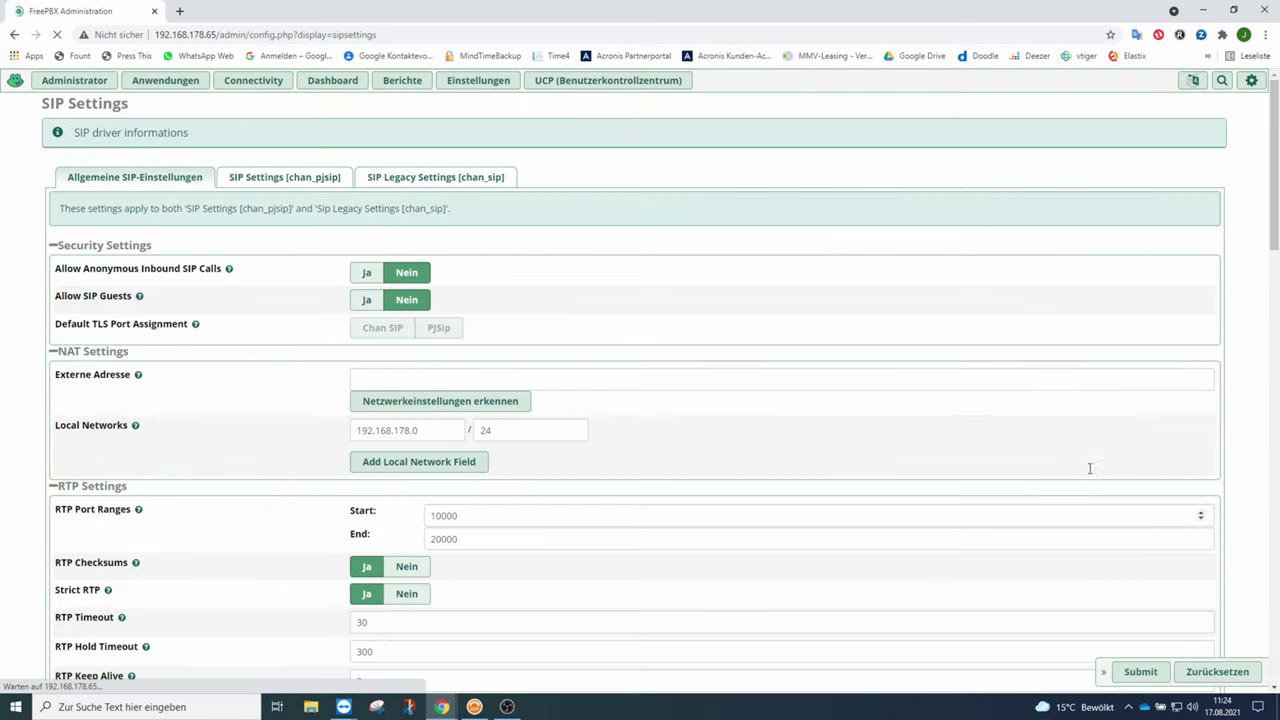
Apply the configuration, then start a new SIP (chan_pjsip) trunk from Connectivity > Hauptleitungen.
left_click(1140, 81)
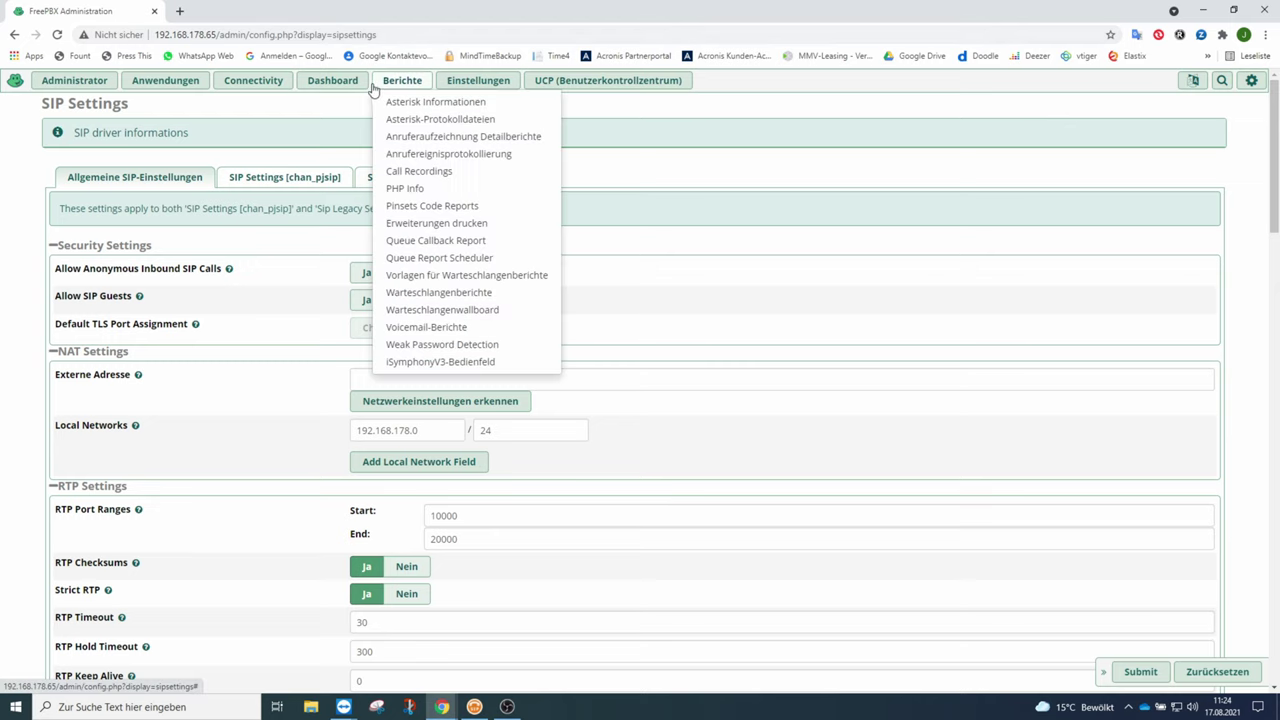
mouse_move(263, 84)
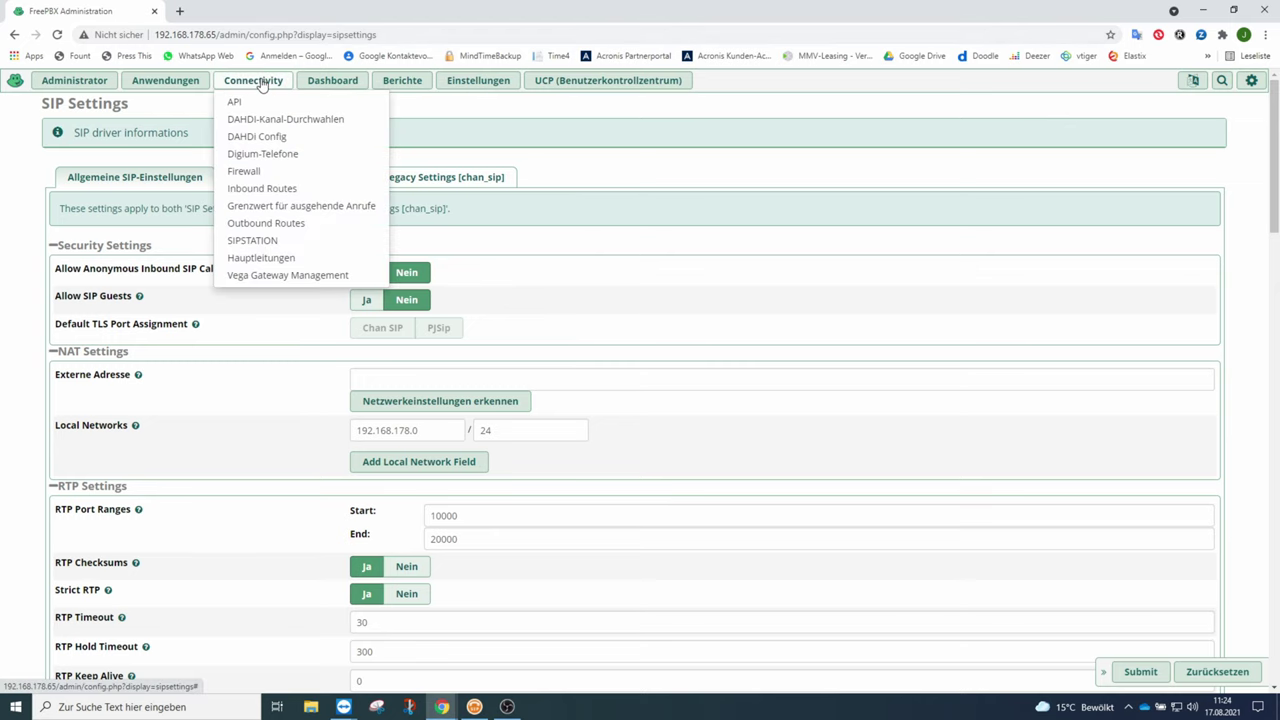
left_click(249, 260)
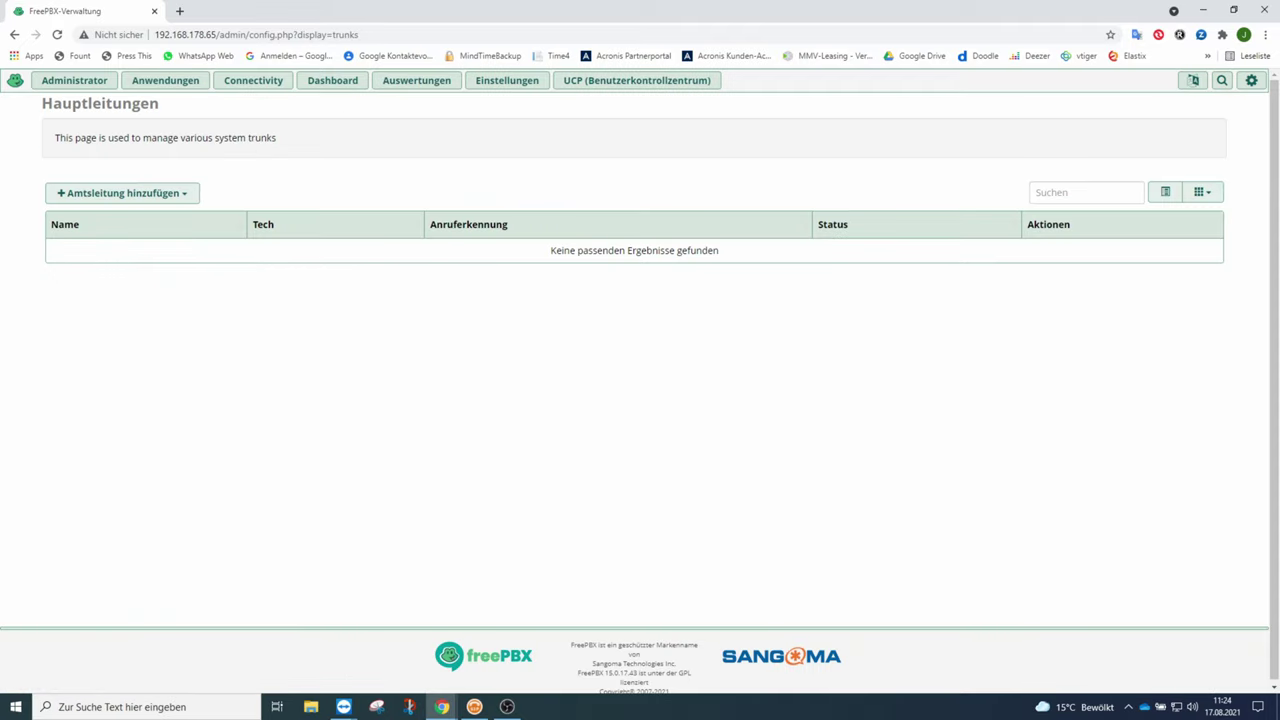
left_click(157, 196)
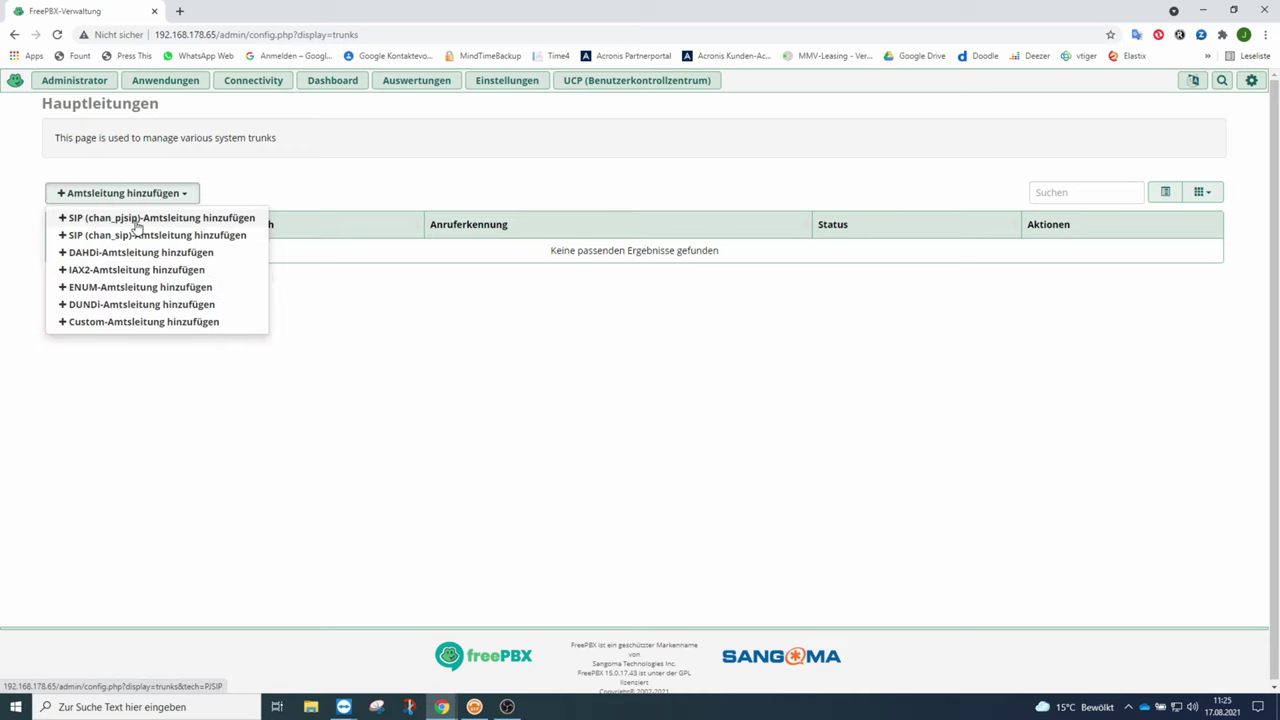
left_click(143, 220)
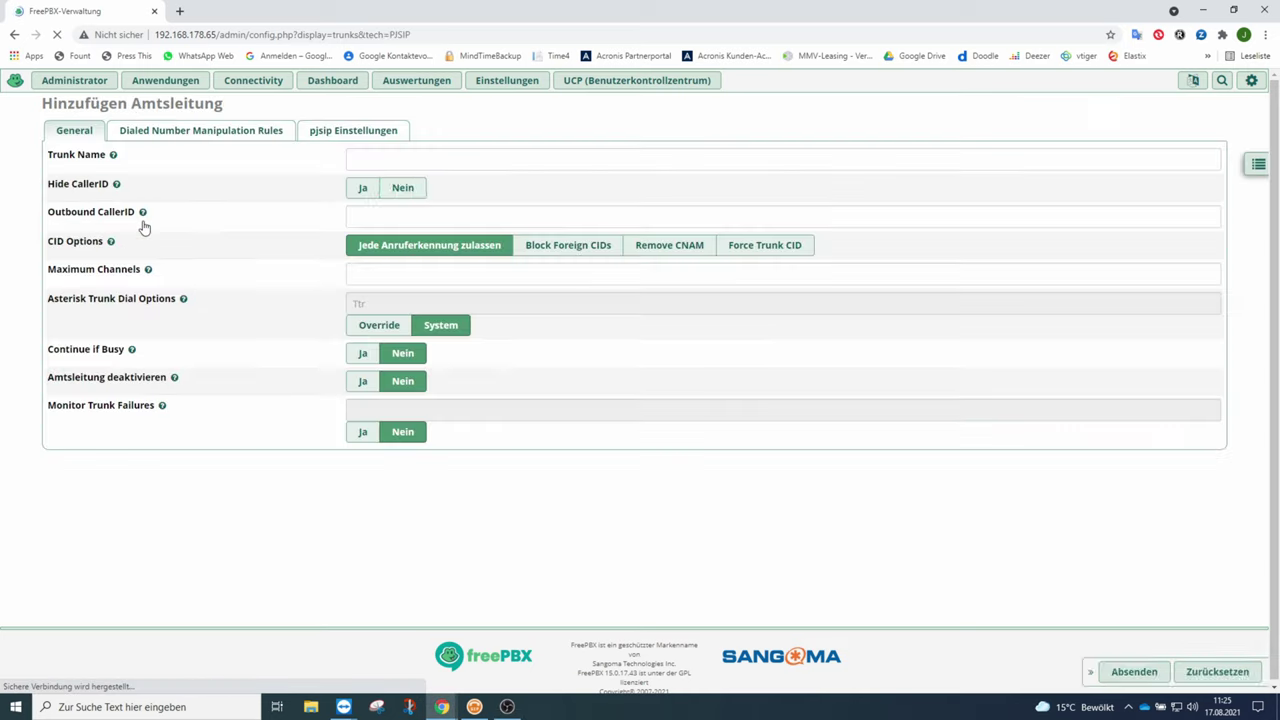
left_click(385, 159)
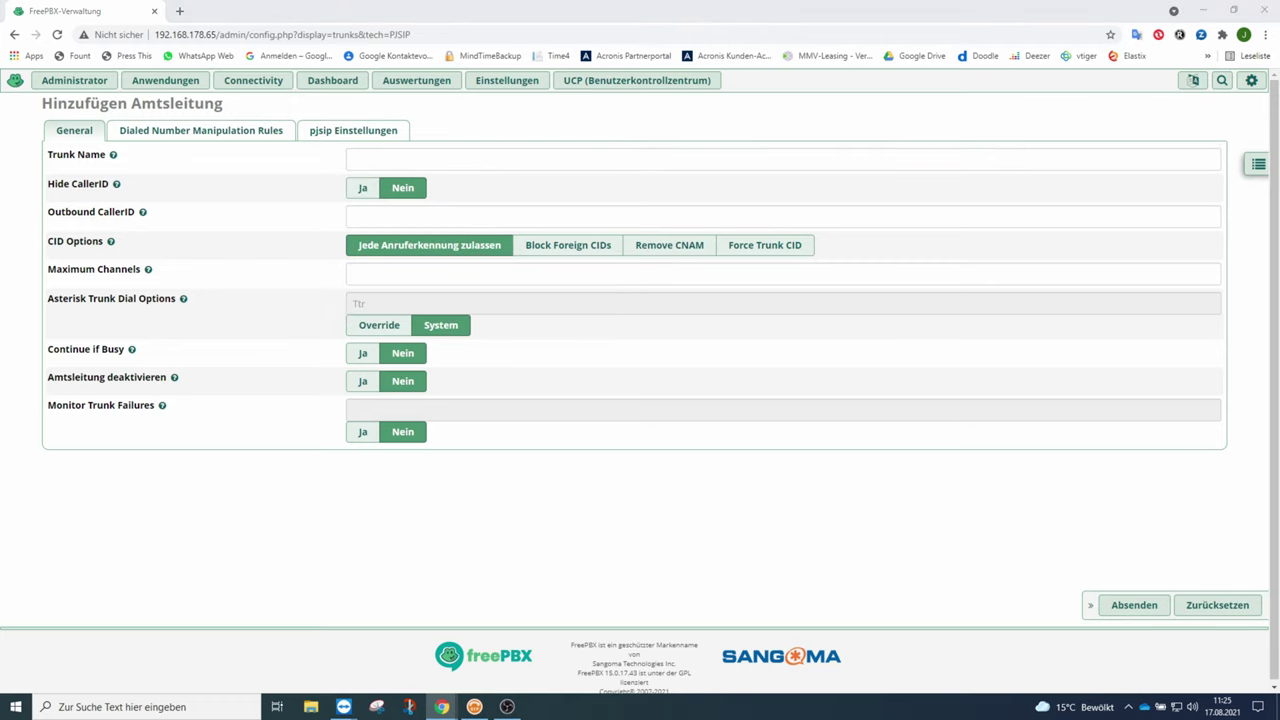
Name the trunk Telekom-ALL-IP-CSG-1 and enter the company's saved outbound caller ID number.
left_click(376, 158)
type("Telekom-ALL-IP-CSG")
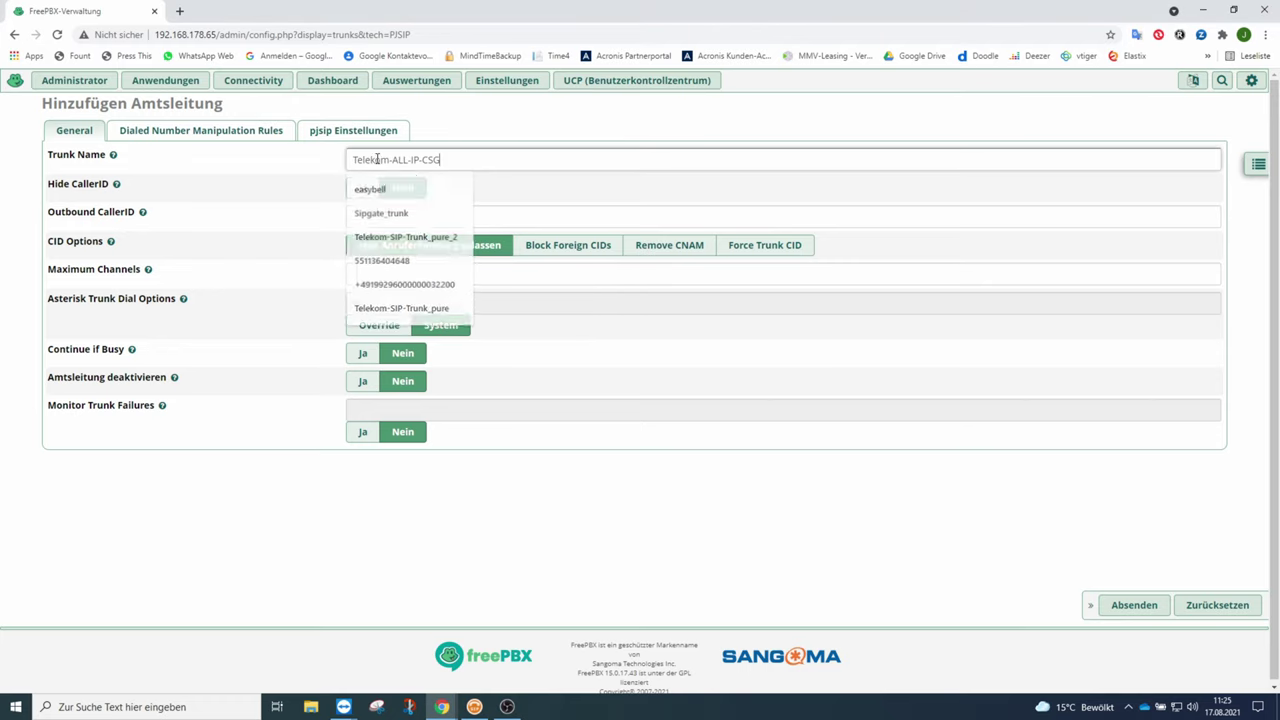
left_click(806, 274)
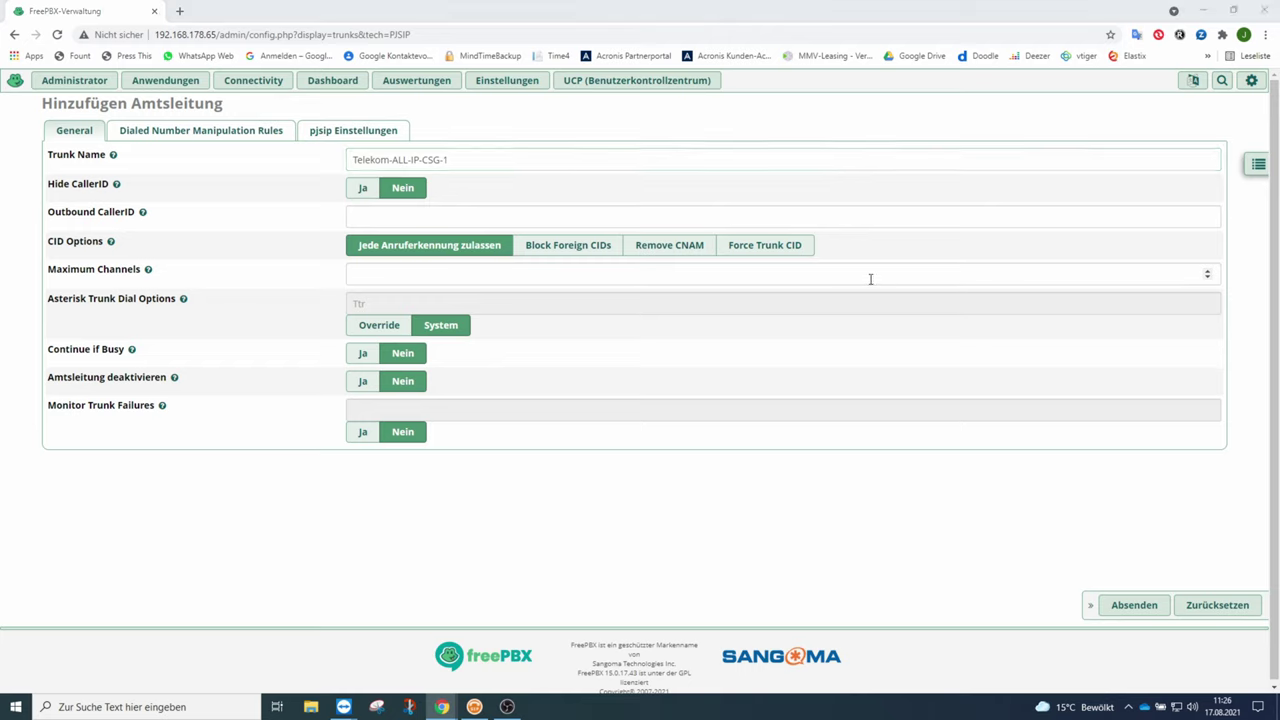
left_click(382, 219)
left_click(388, 294)
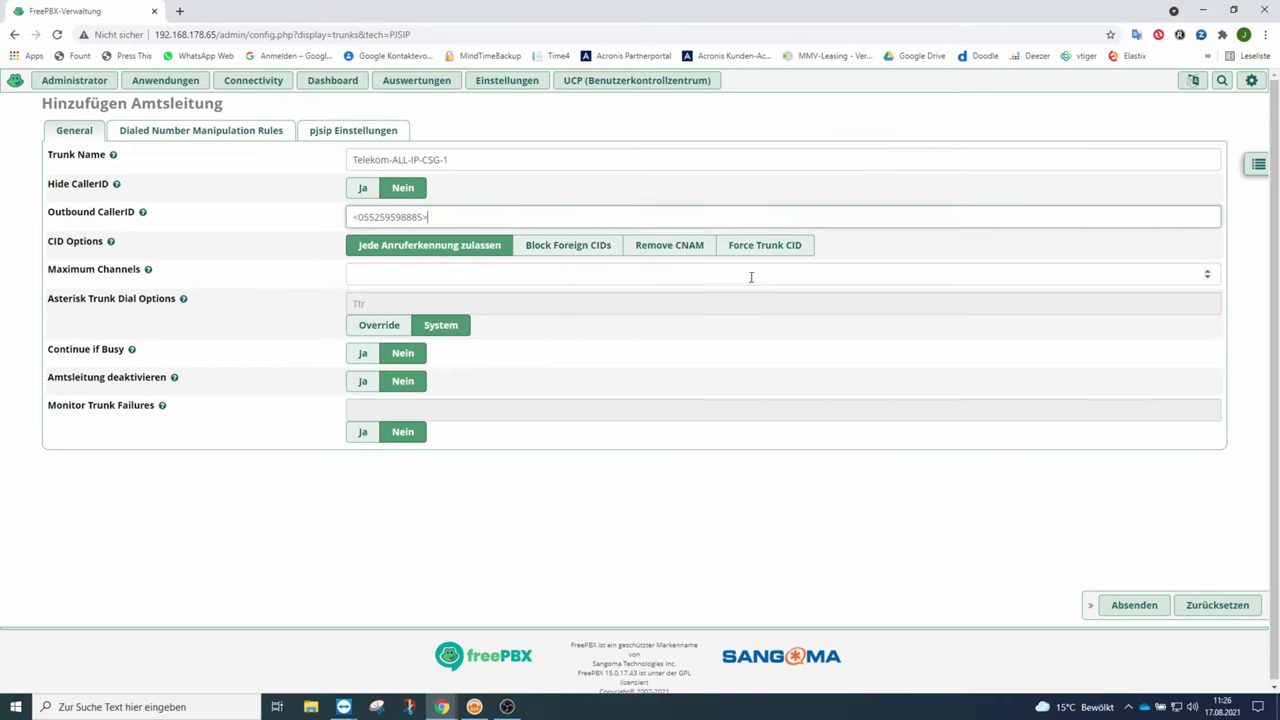
left_click(416, 273)
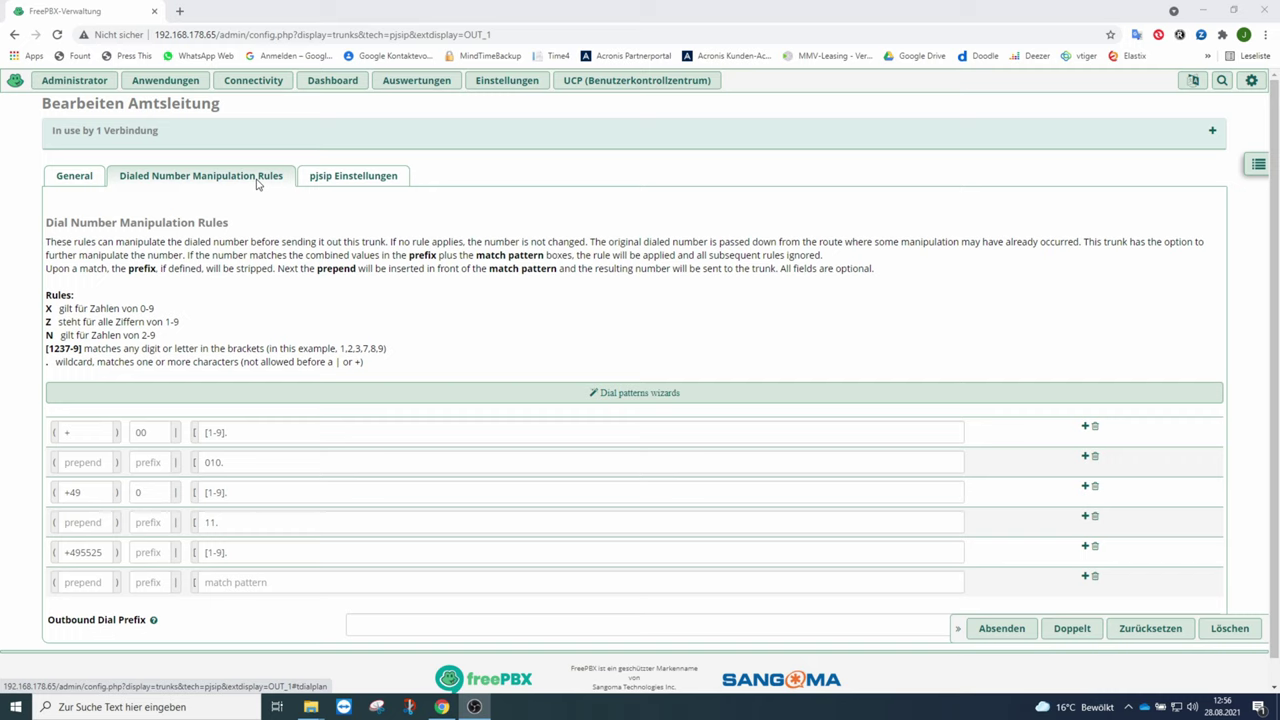
Check the area-code digits in the last dial rule's prepend, then move to the pjsip username field.
left_click(78, 552)
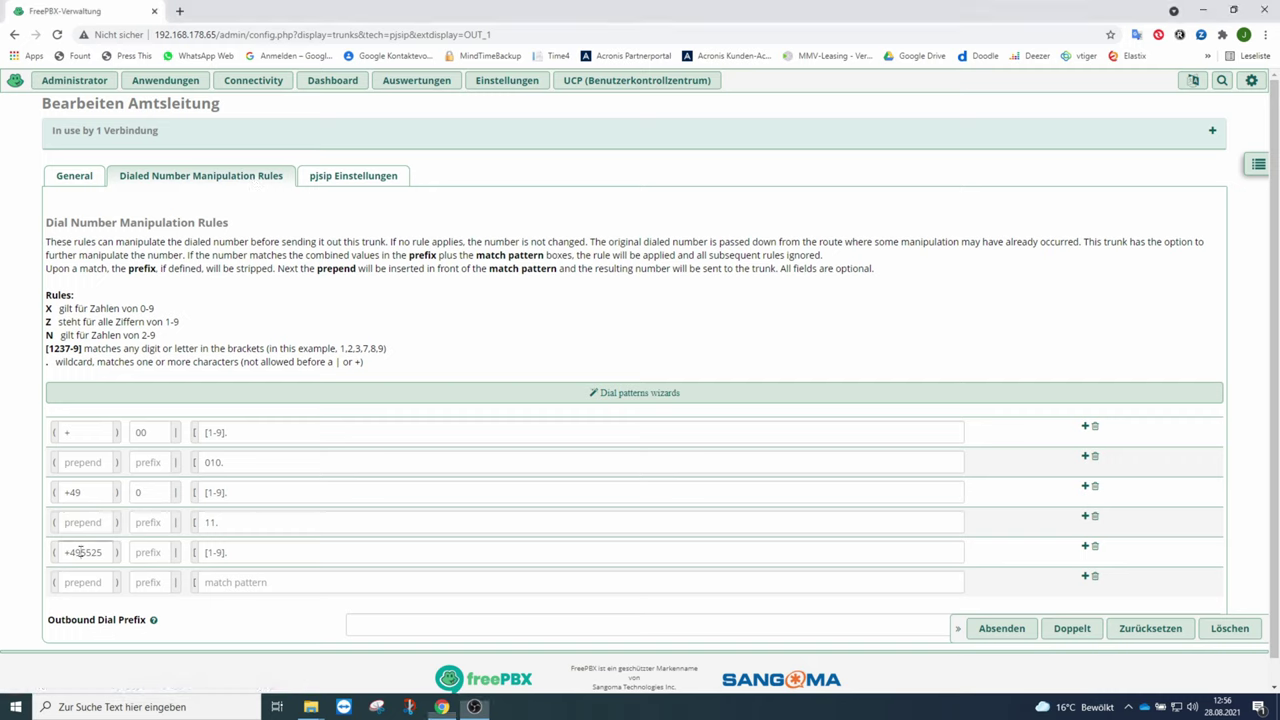
left_click_drag(80, 552, 104, 552)
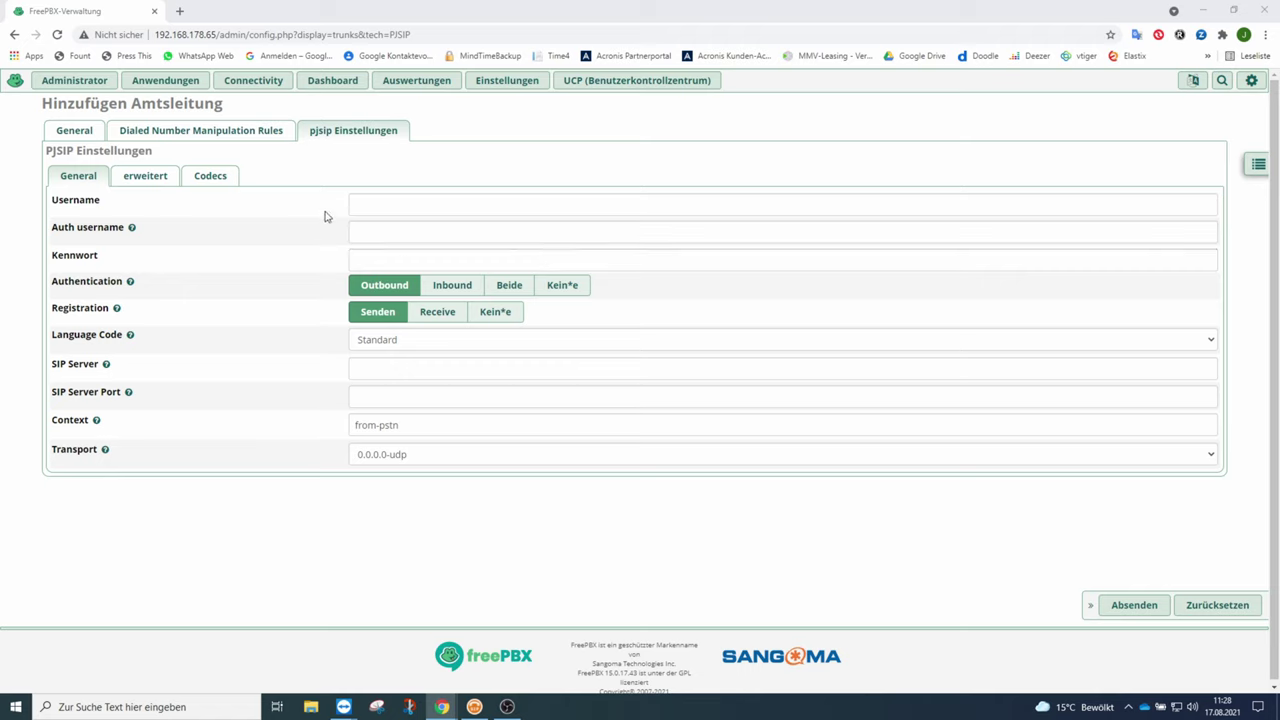
left_click(363, 202)
Enter the account's phone number as username and paste the trunk password.
left_click(390, 258)
left_click(367, 258)
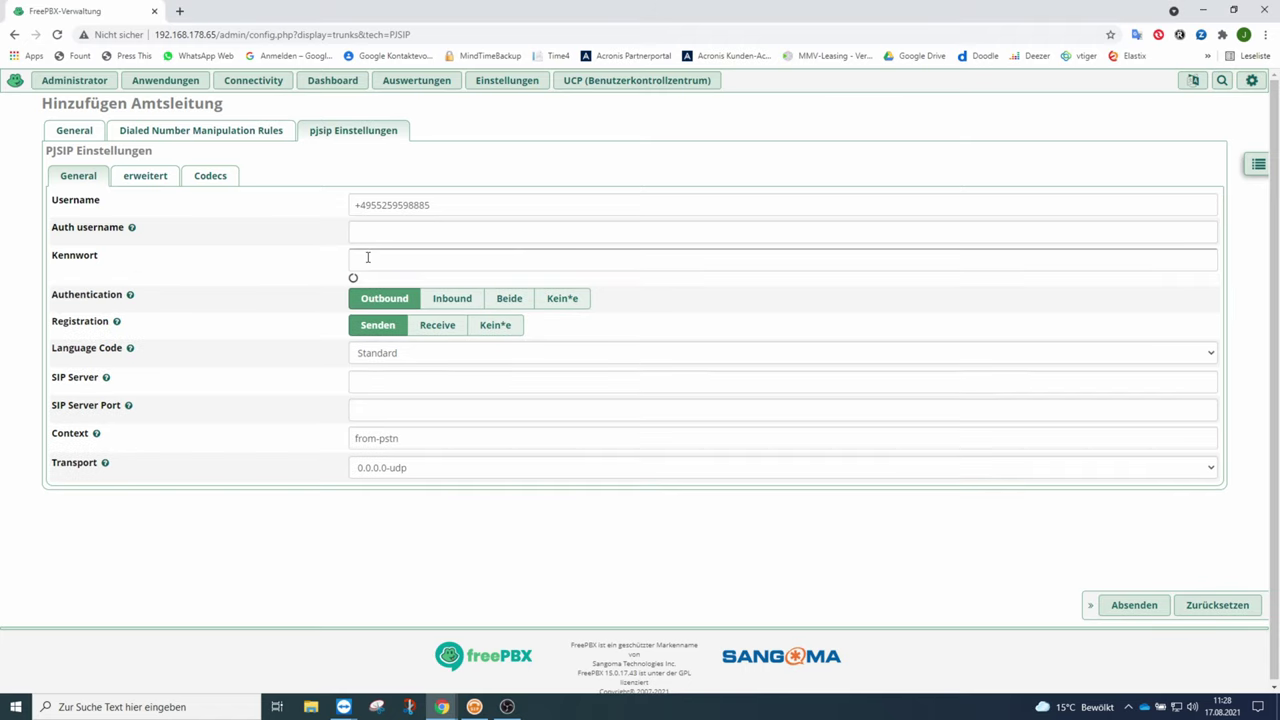
key("ctrl+v")
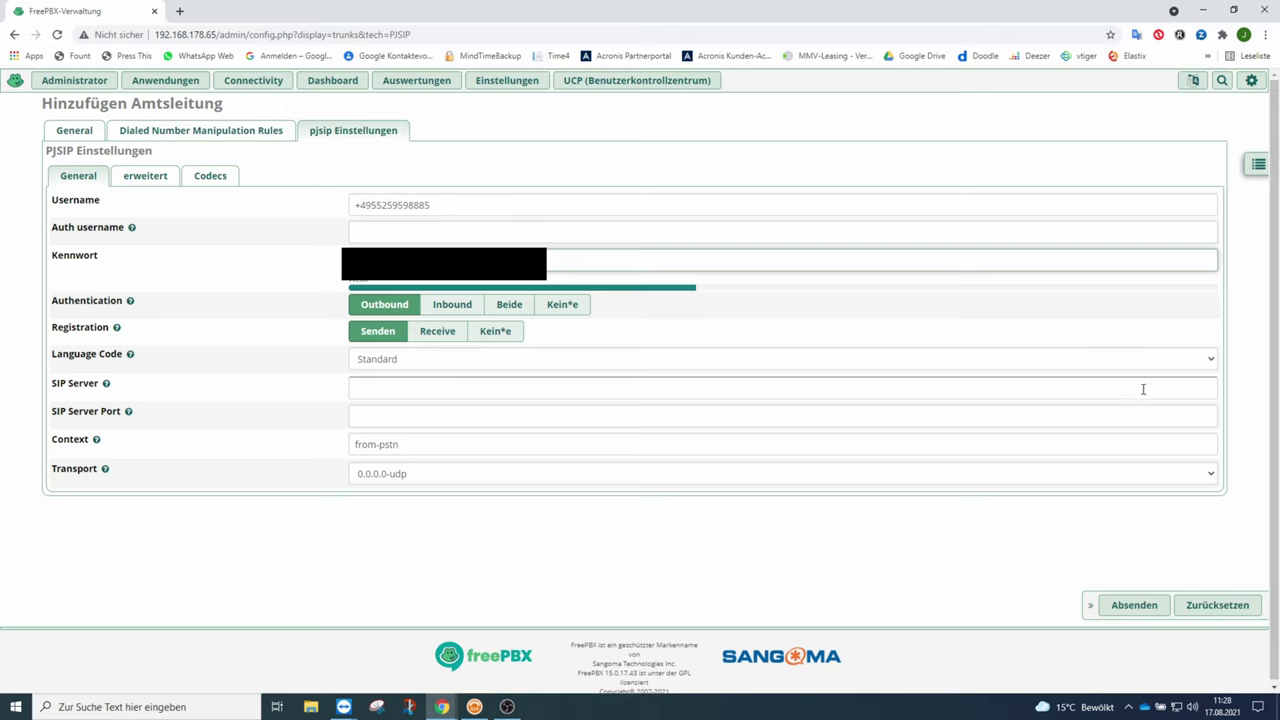
Set SIP Server to tel.t-online.de and Transport to 0.0.0.0-udp.
left_click(385, 392)
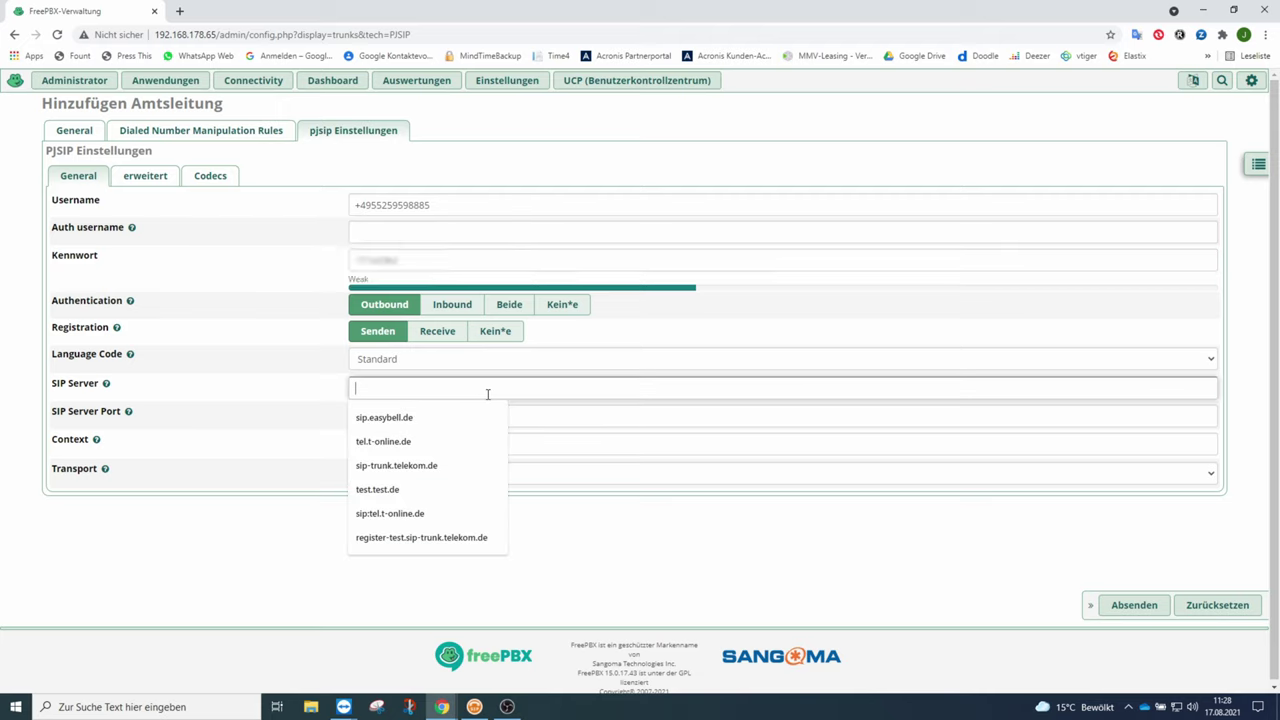
left_click(419, 443)
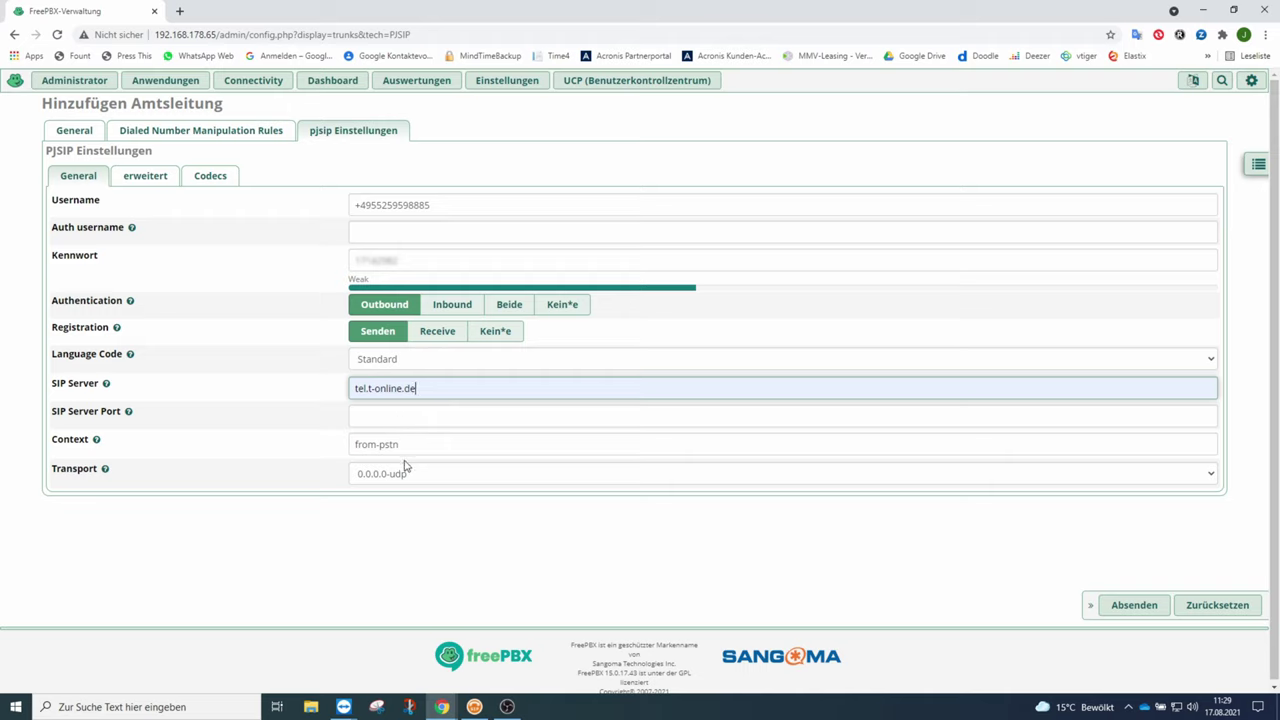
left_click(406, 444)
left_click(536, 476)
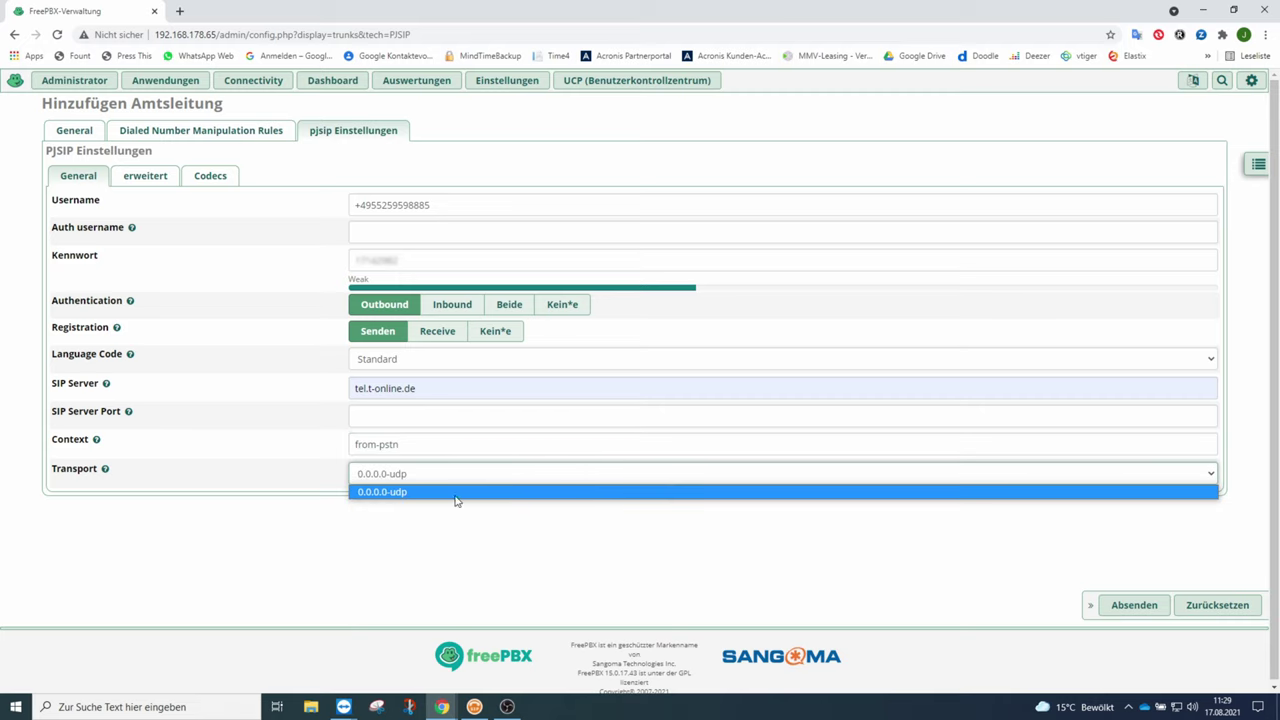
left_click(378, 493)
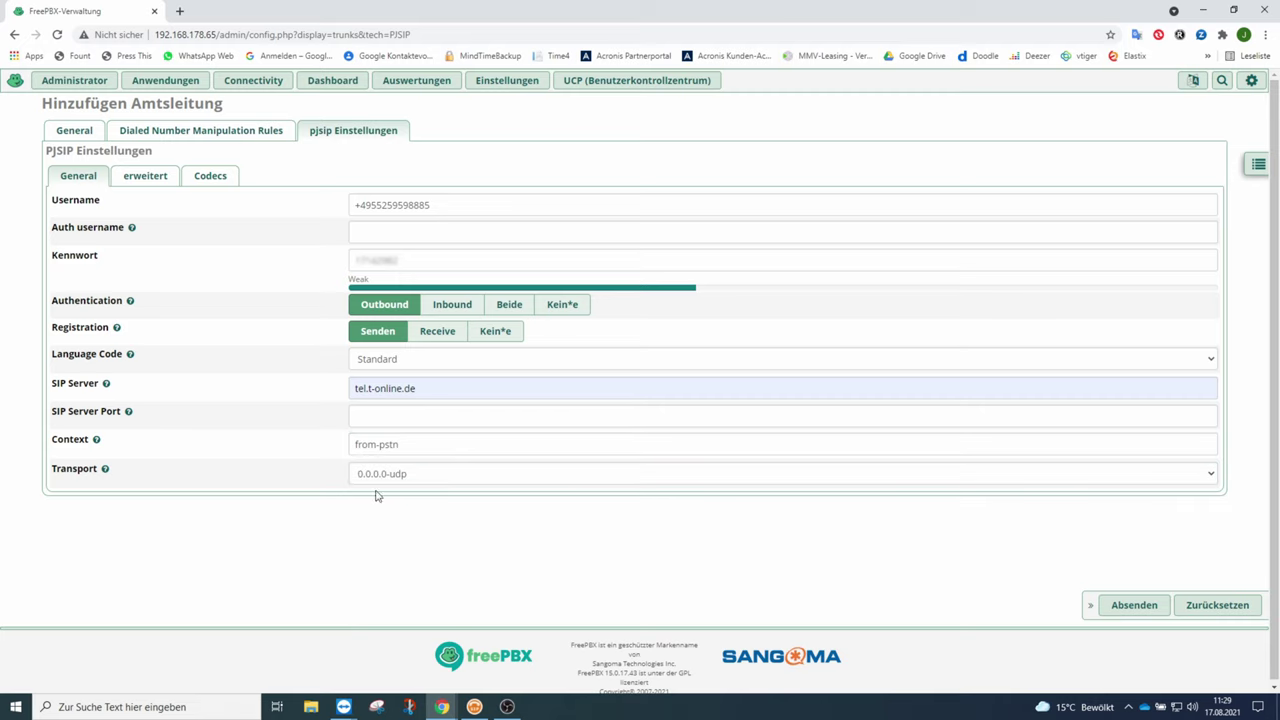
In advanced PJSIP settings, enable permanent auth rejection, Forbidden Retry Interval 300, Fatal Retry Interval 0.
left_click(145, 178)
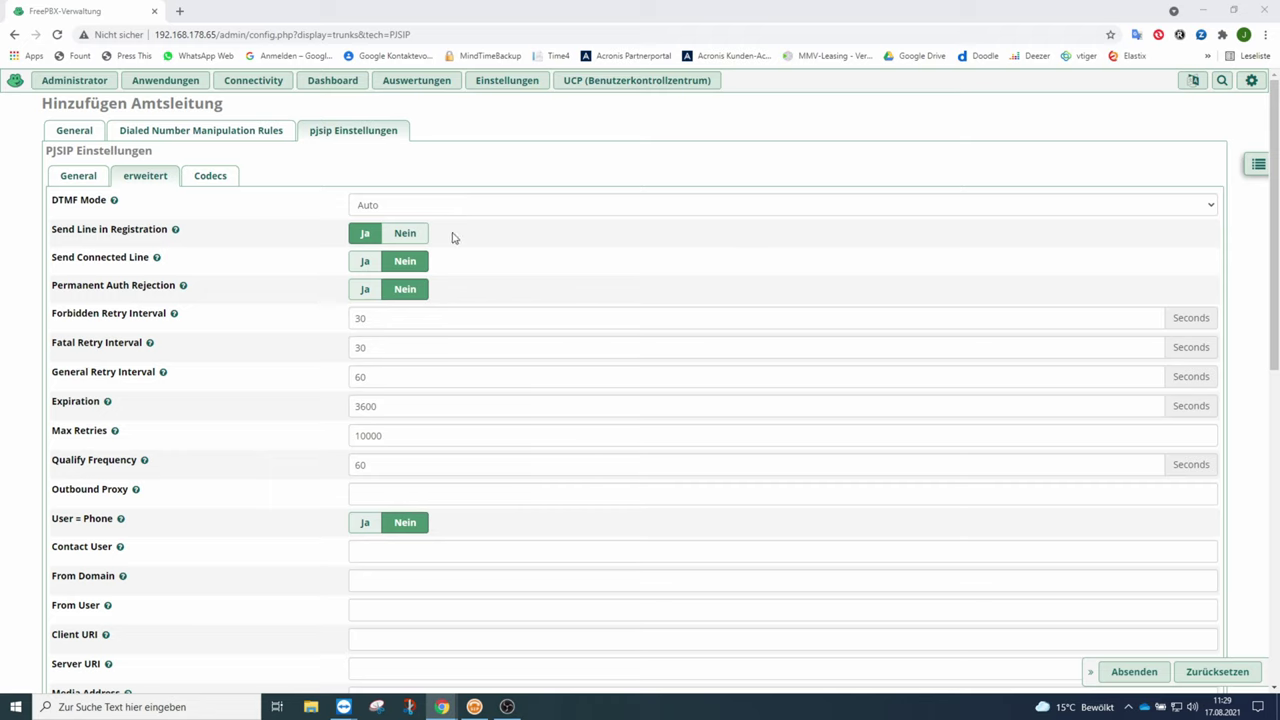
left_click(366, 290)
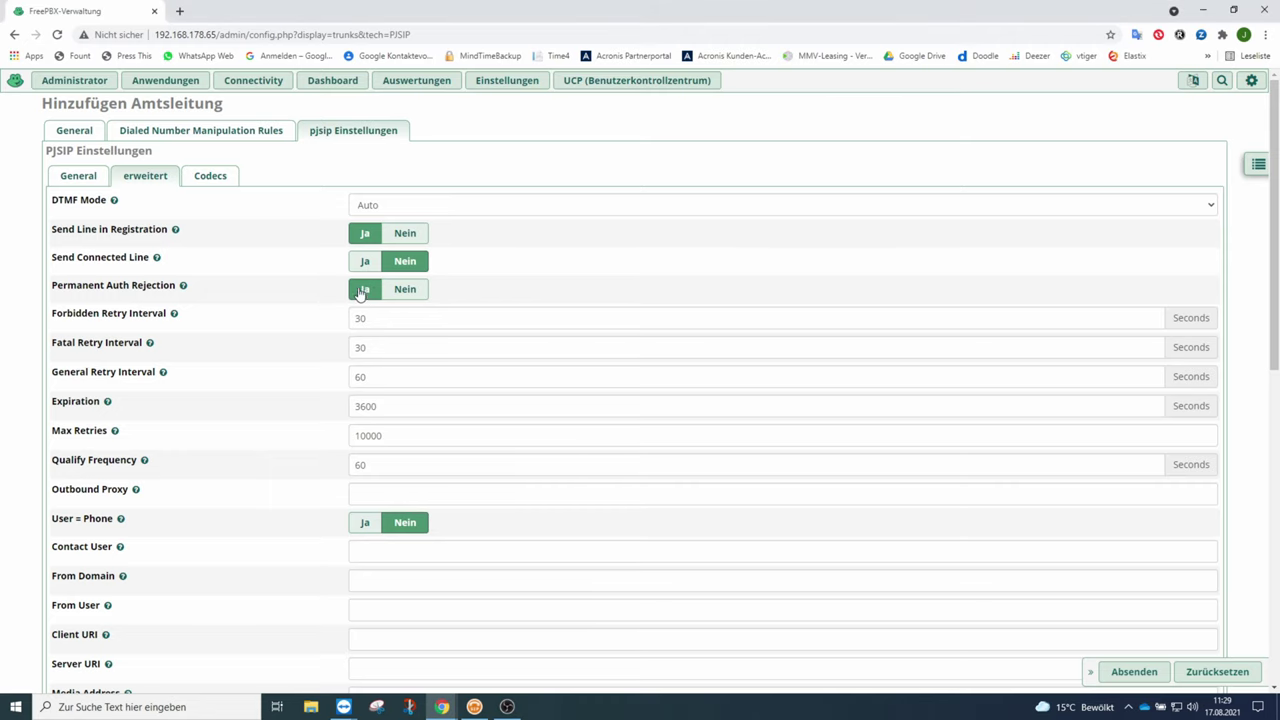
mouse_move(113, 325)
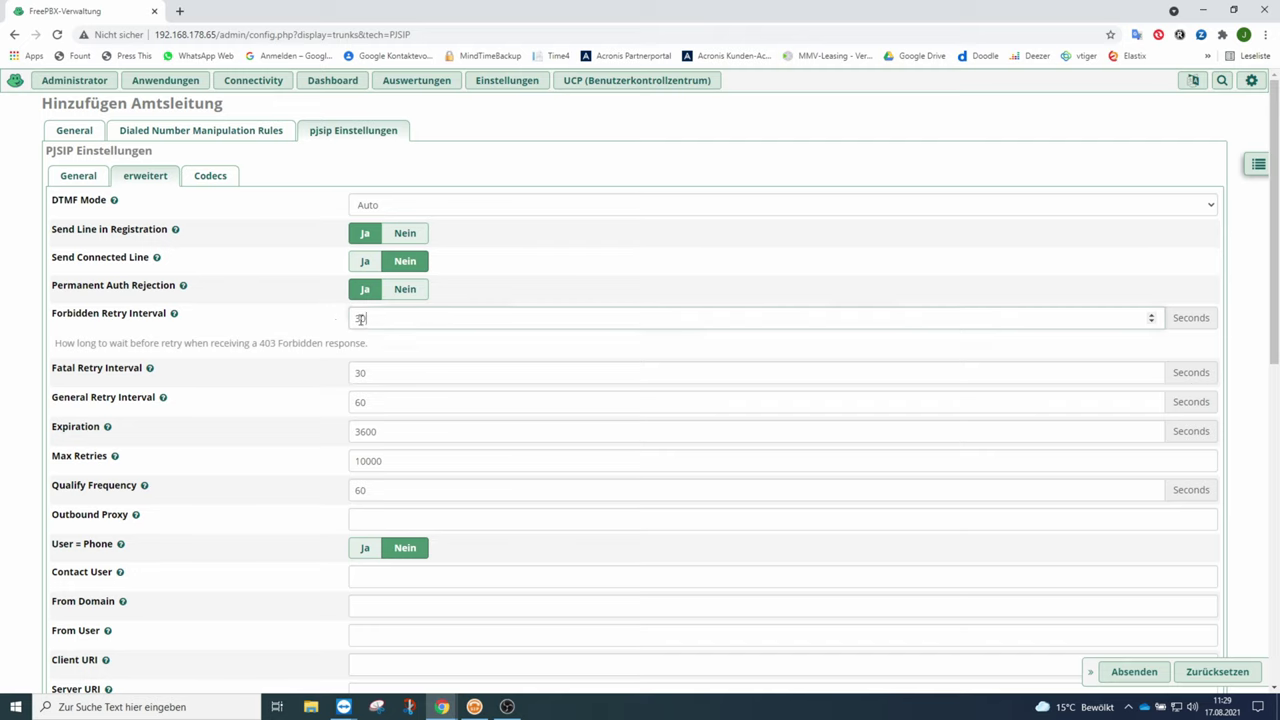
double_click(360, 318)
type("300")
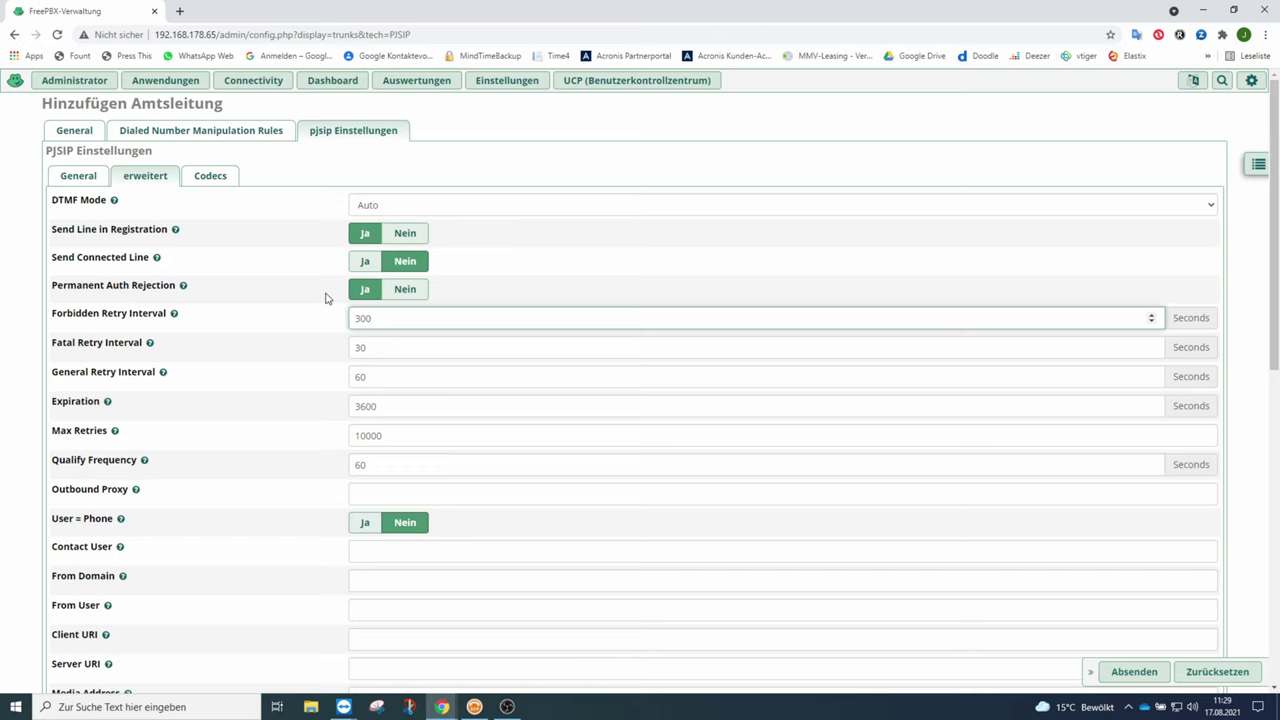
double_click(368, 347)
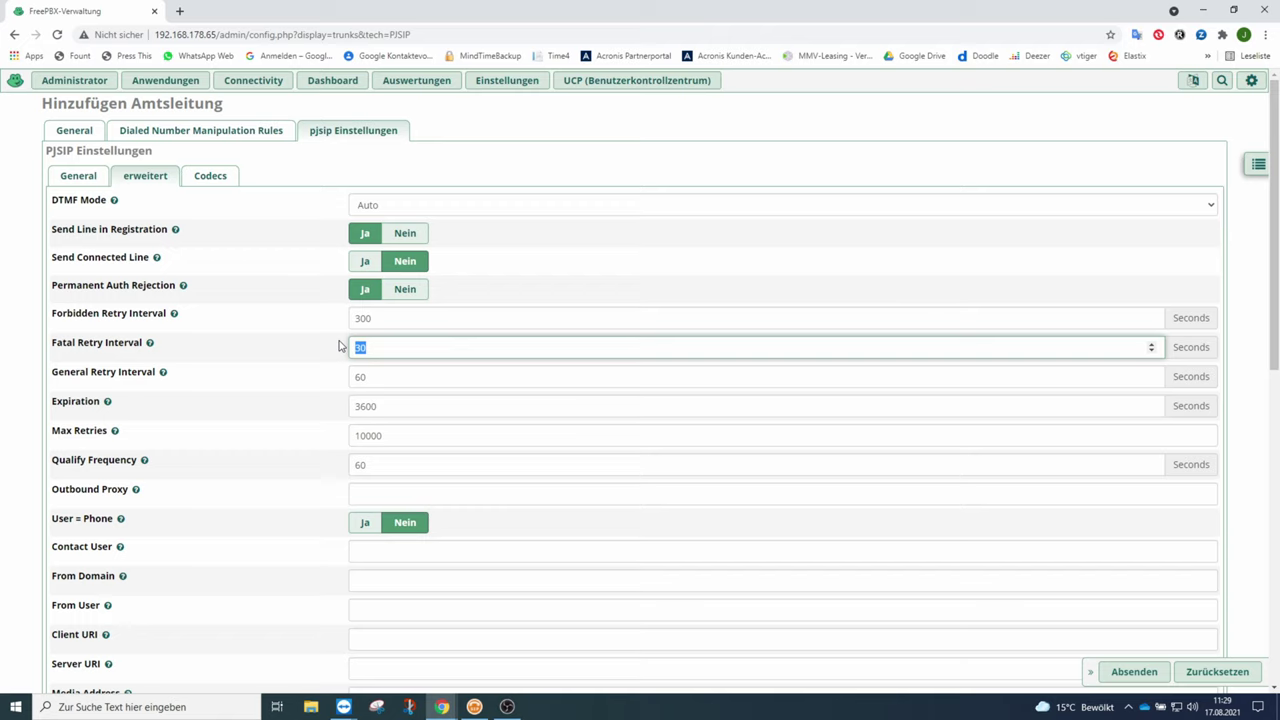
type("0")
Set Expiration to 480 seconds and Max Retries to 10.
double_click(362, 377)
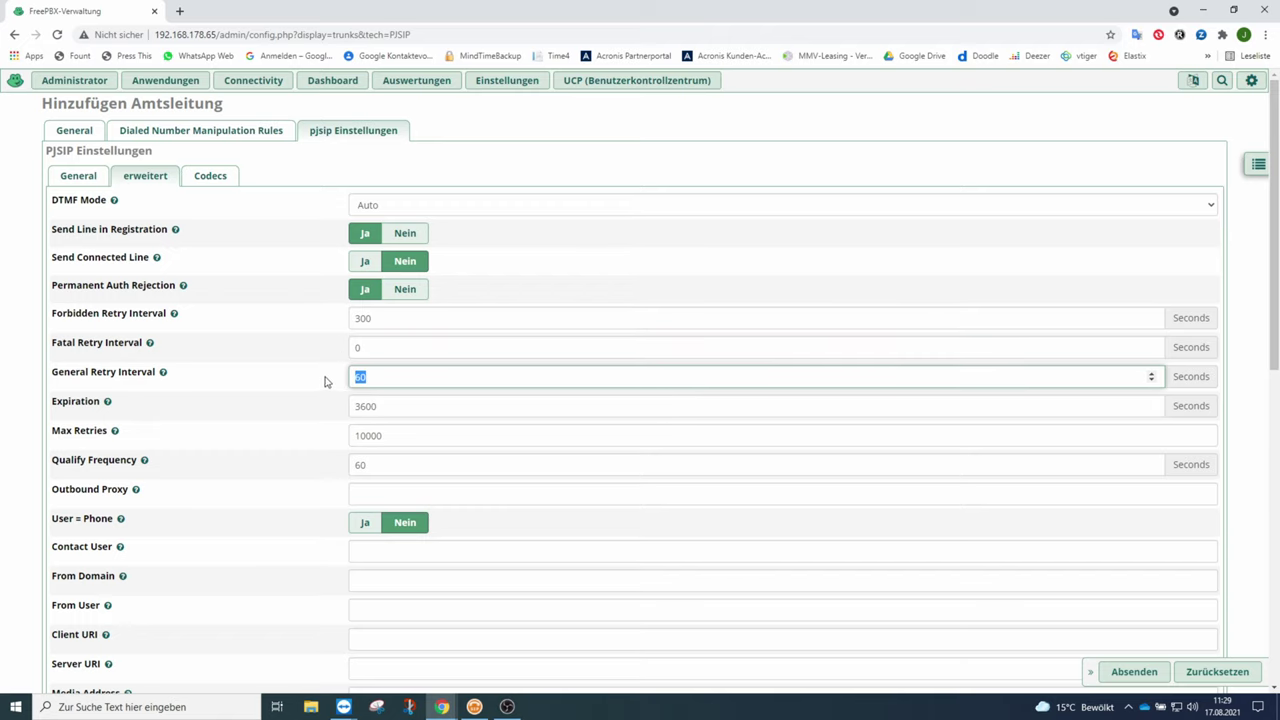
key("Tab")
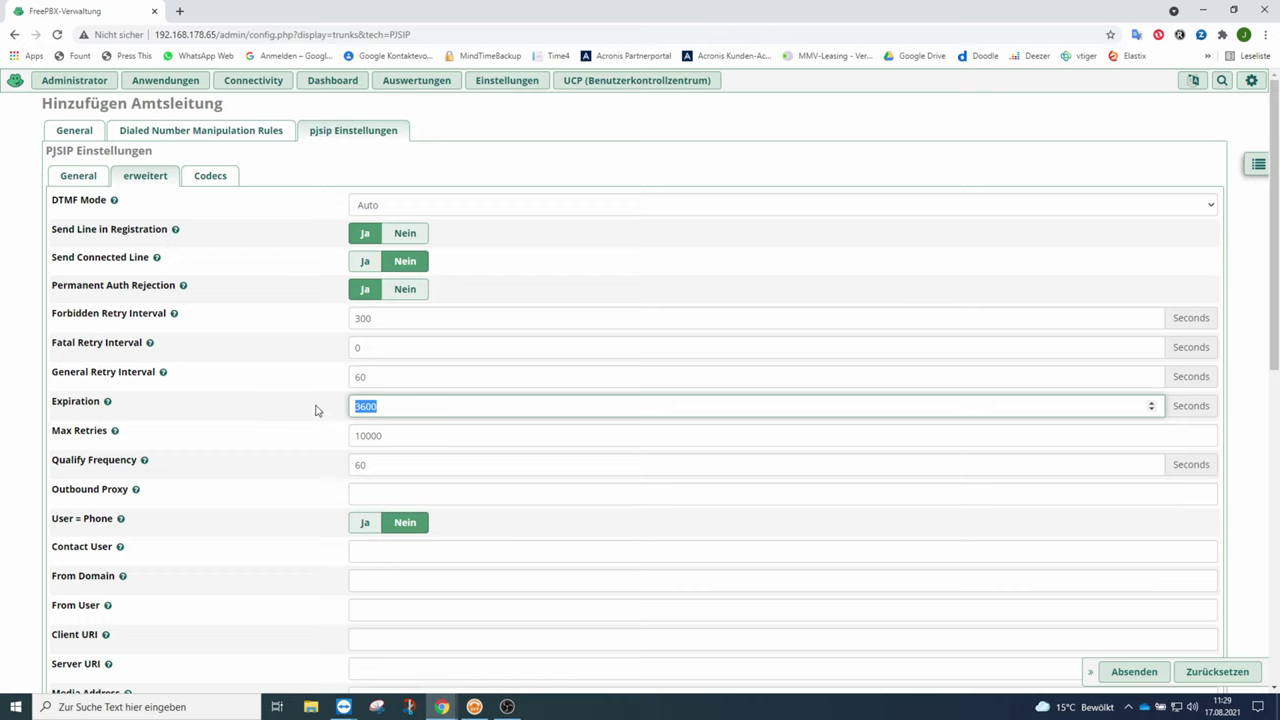
type("480")
key("Tab")
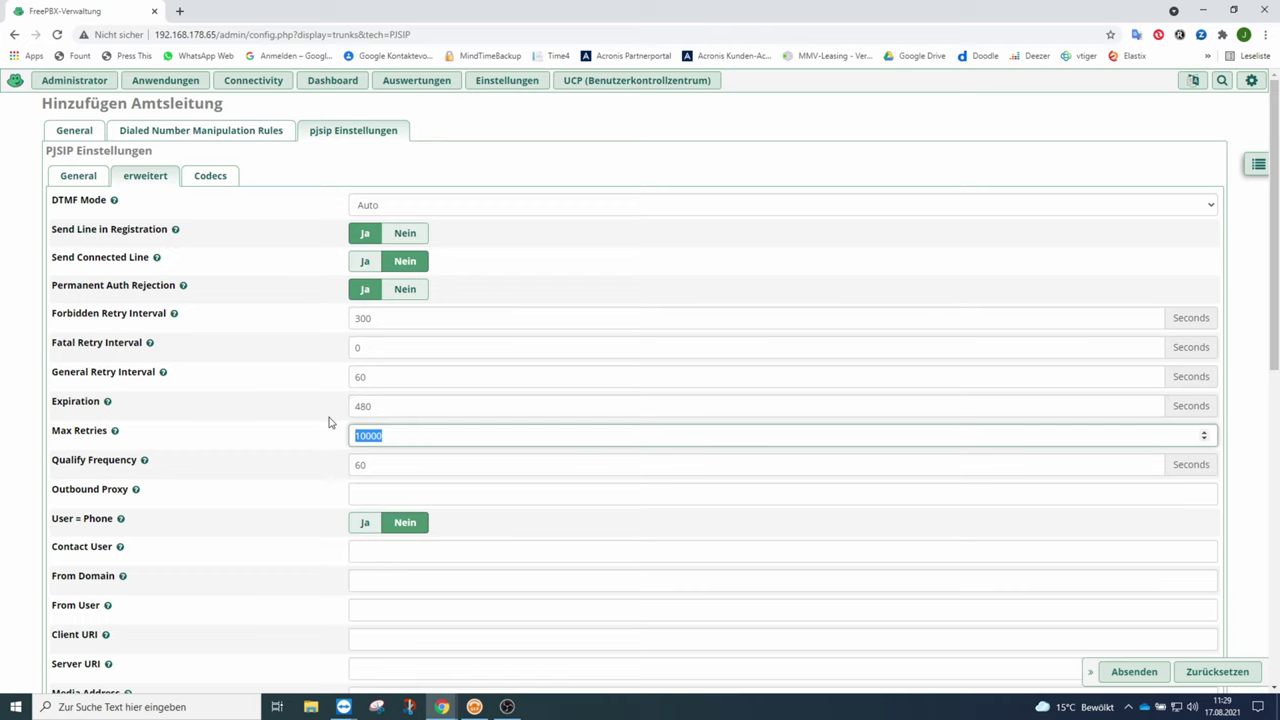
type("10")
scroll(539, 412, "down", 2)
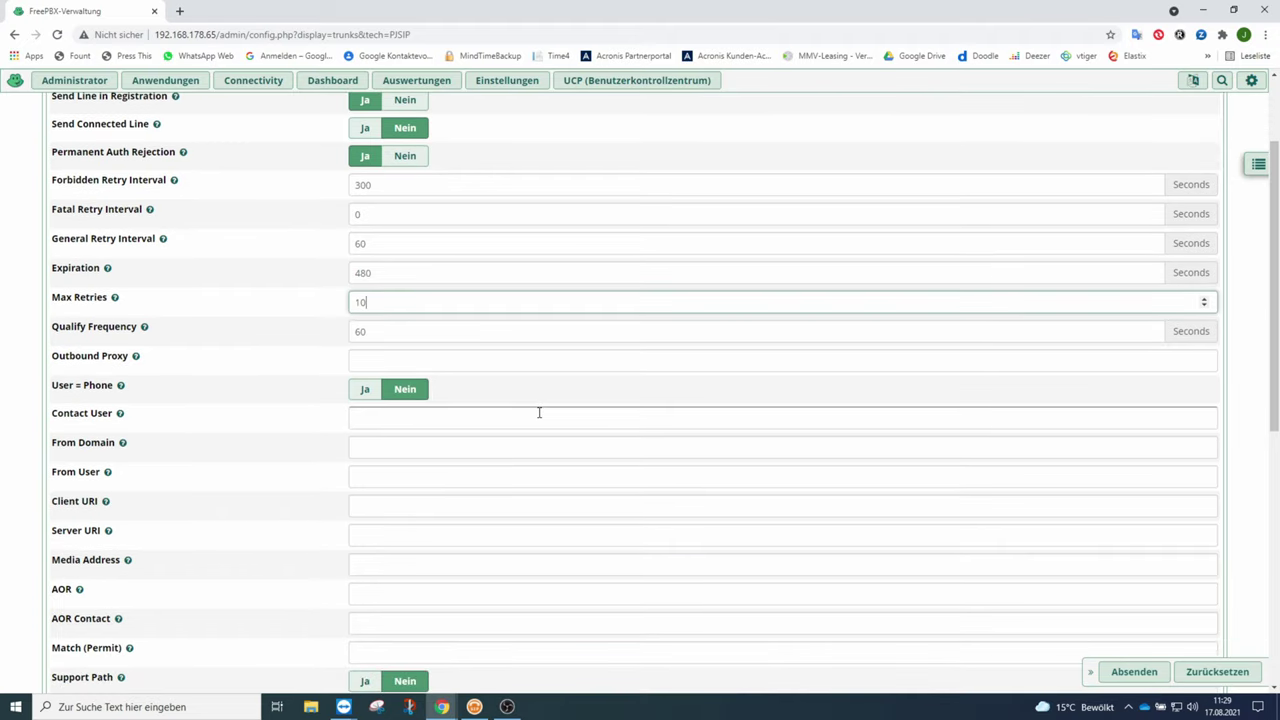
scroll(539, 412, "down", 2)
scroll(539, 412, "down", 1)
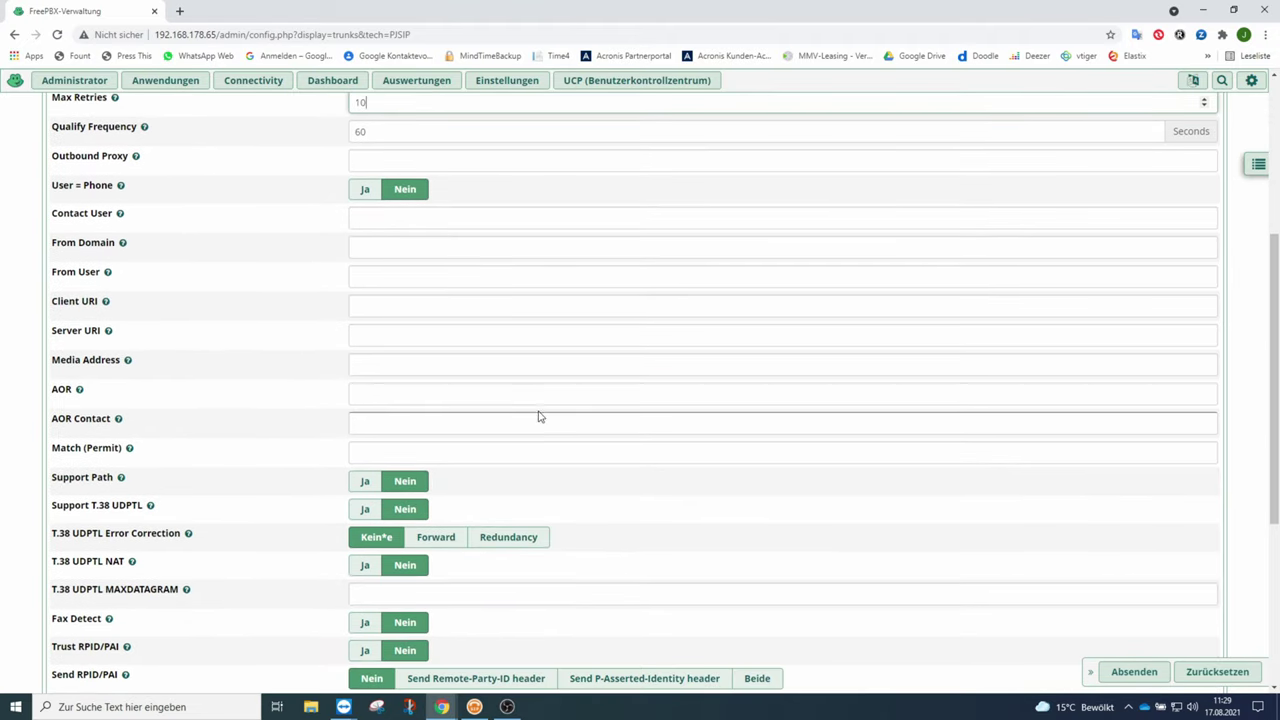
scroll(540, 415, "up", 1)
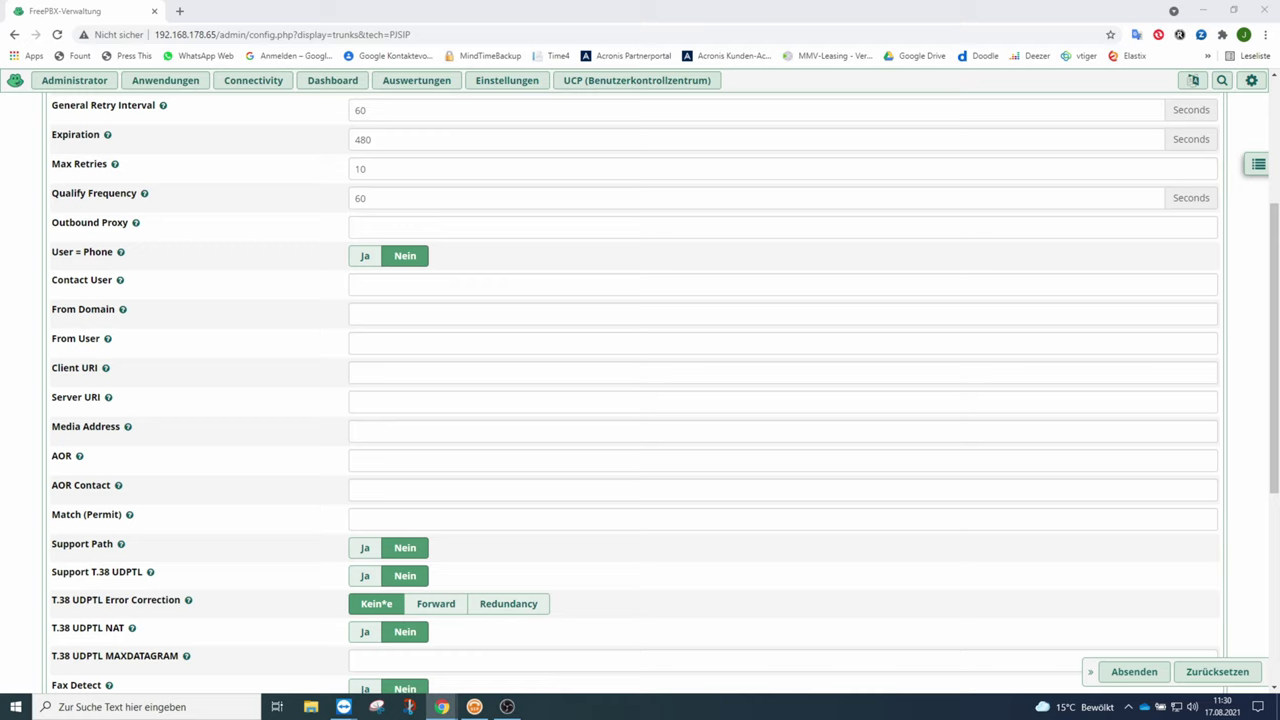
Fill Contact User and From User with the trunk's phone number; set From Domain to tel.t-online.de.
left_click(389, 286)
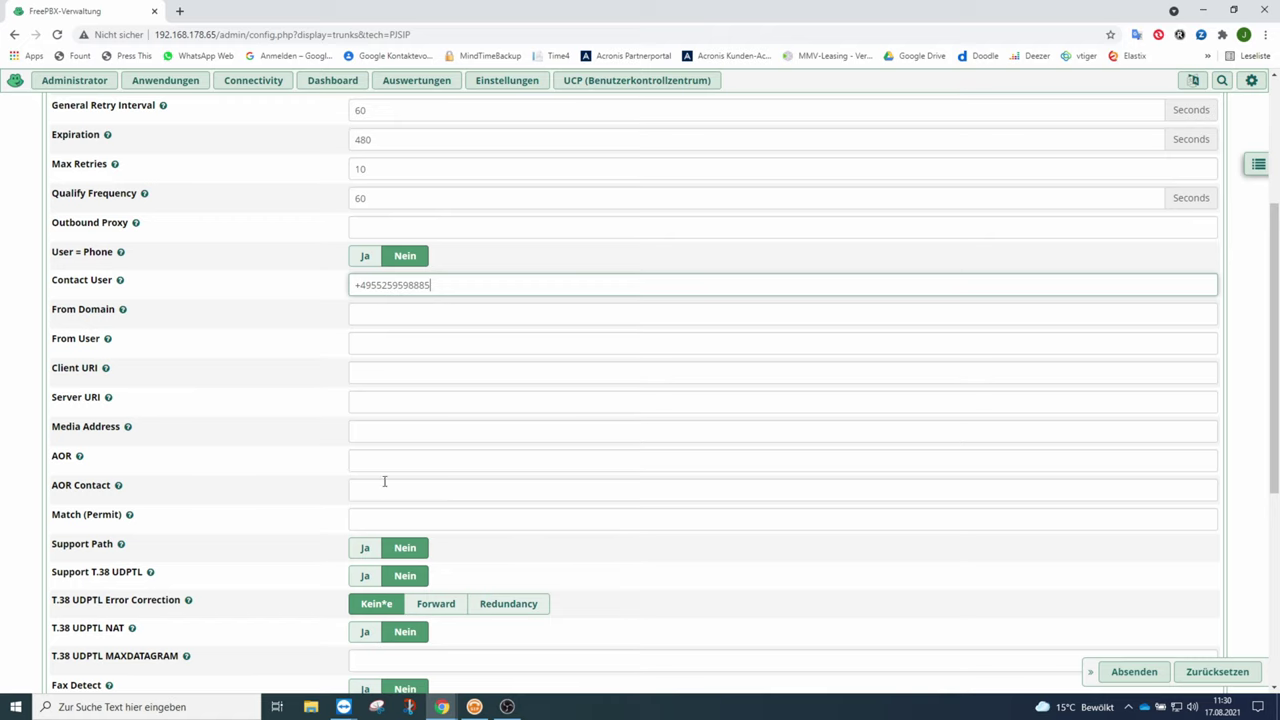
left_click(411, 345)
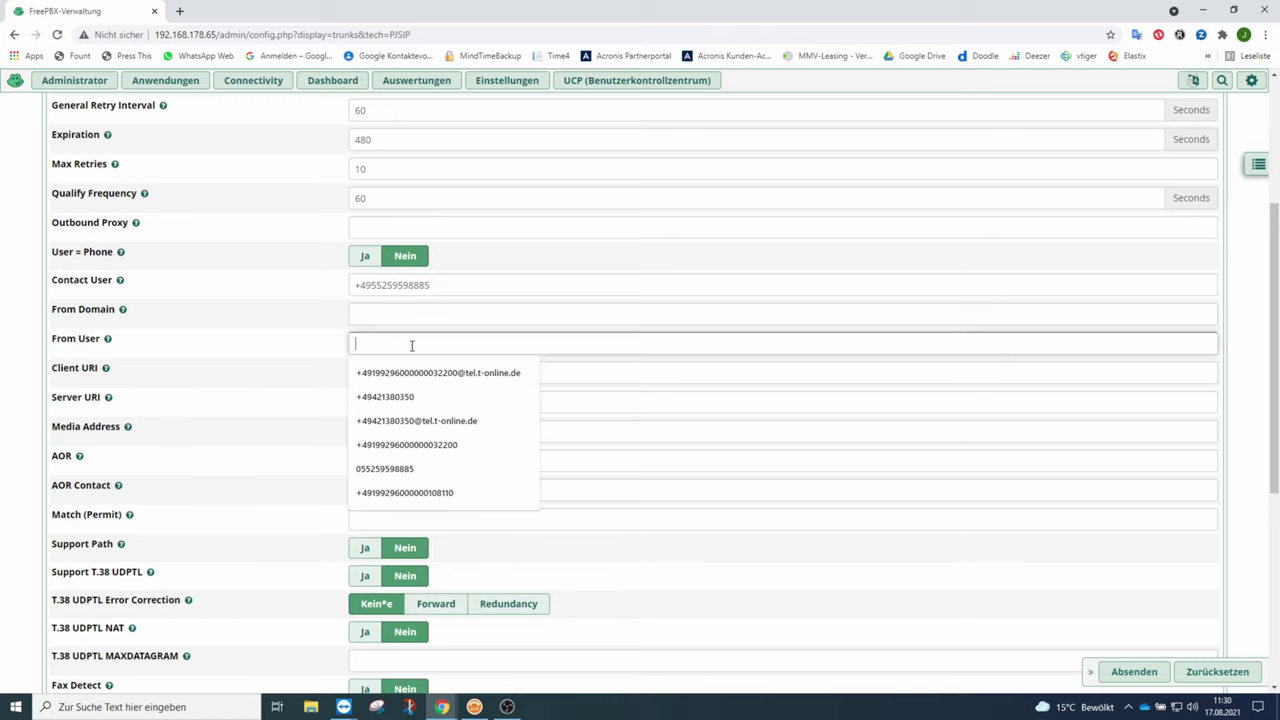
key("ctrl+v")
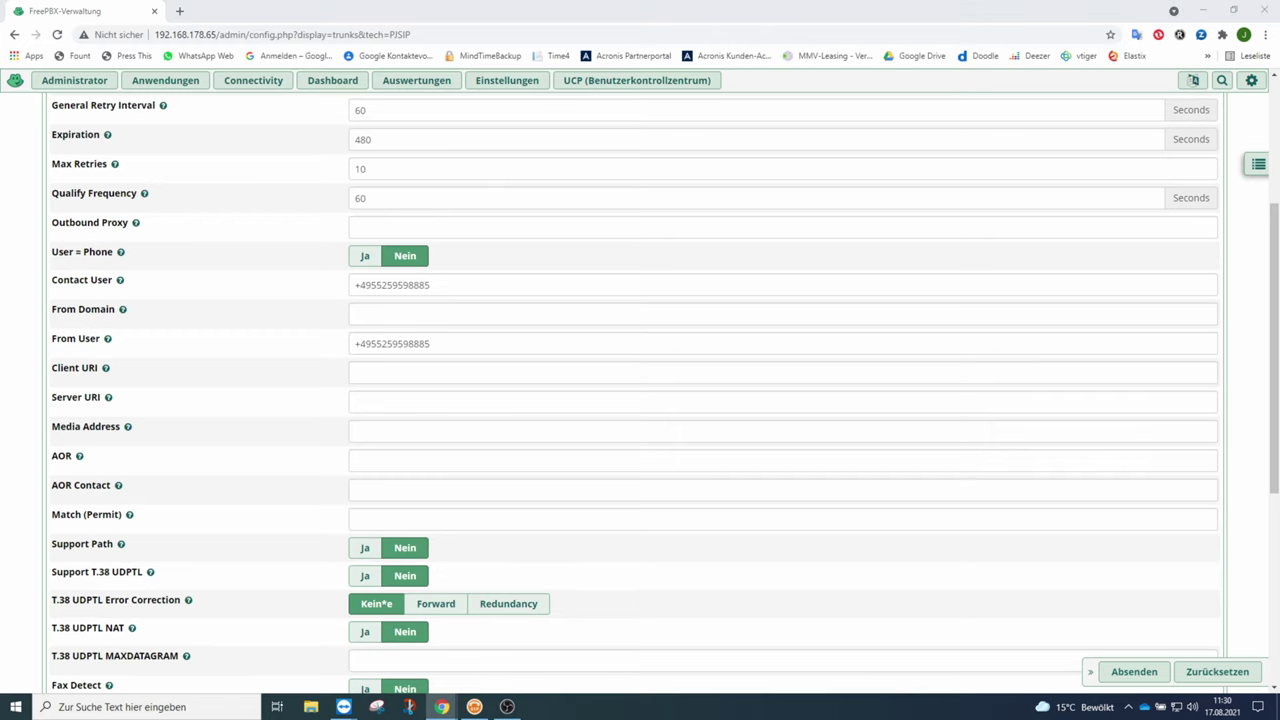
left_click(357, 314)
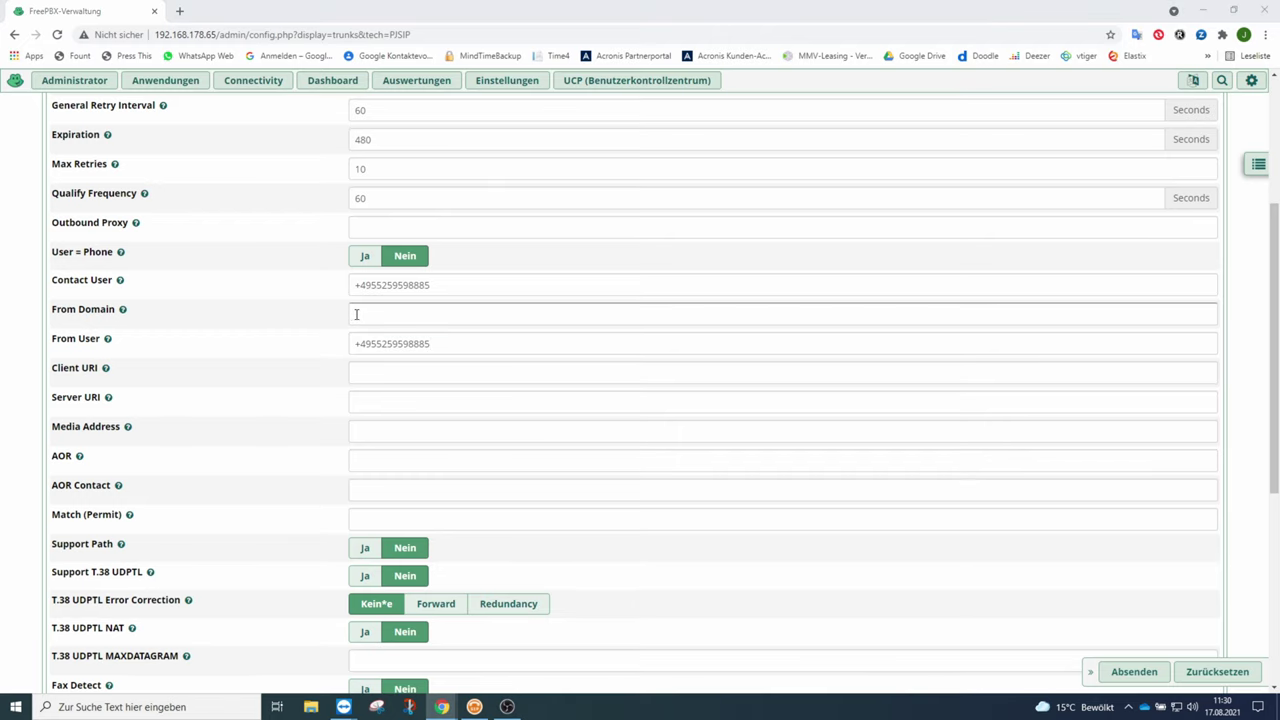
type("tel.t-online.de")
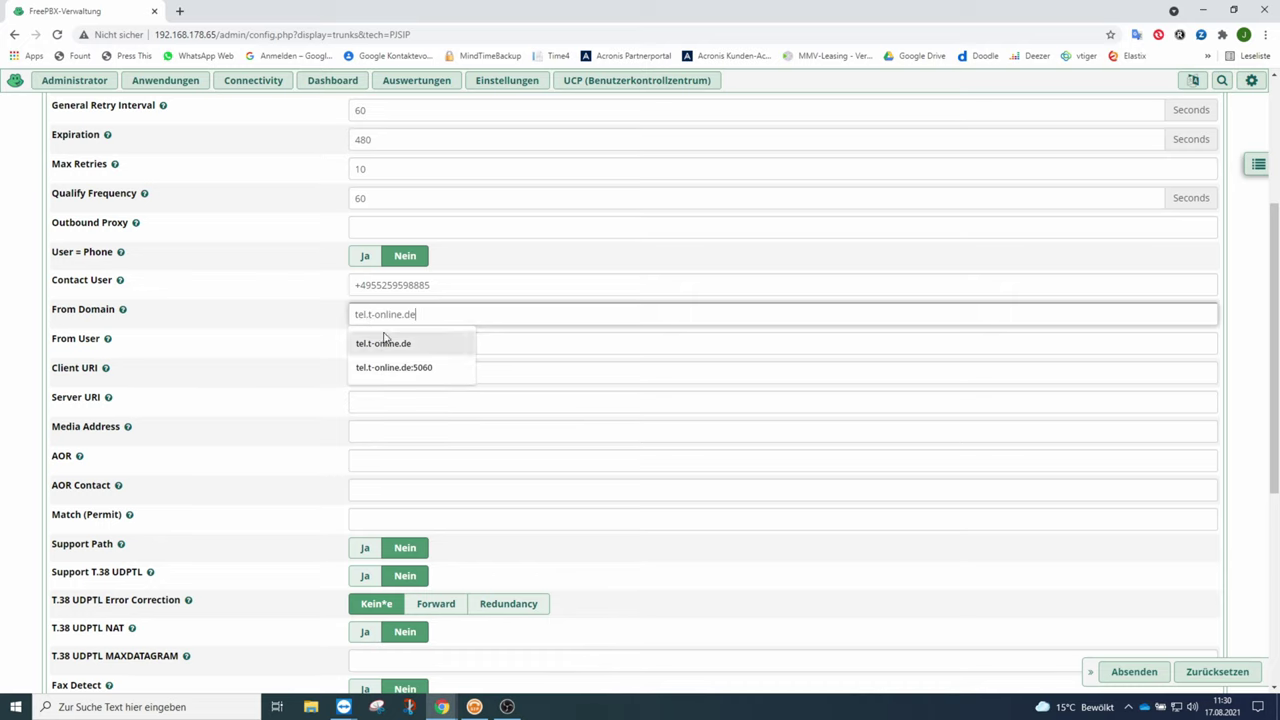
left_click(389, 343)
Set Inband Progress to Ja and submit the trunk with Absenden.
left_click(538, 401)
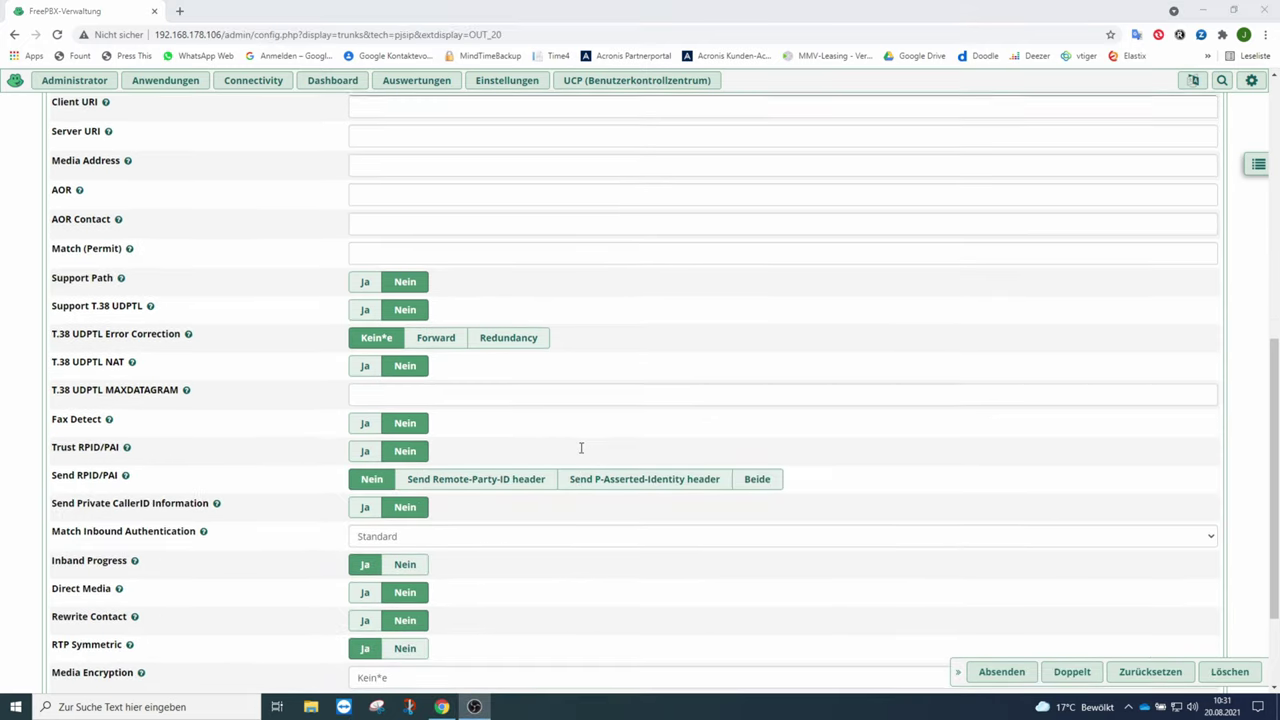
scroll(581, 448, "down", 3)
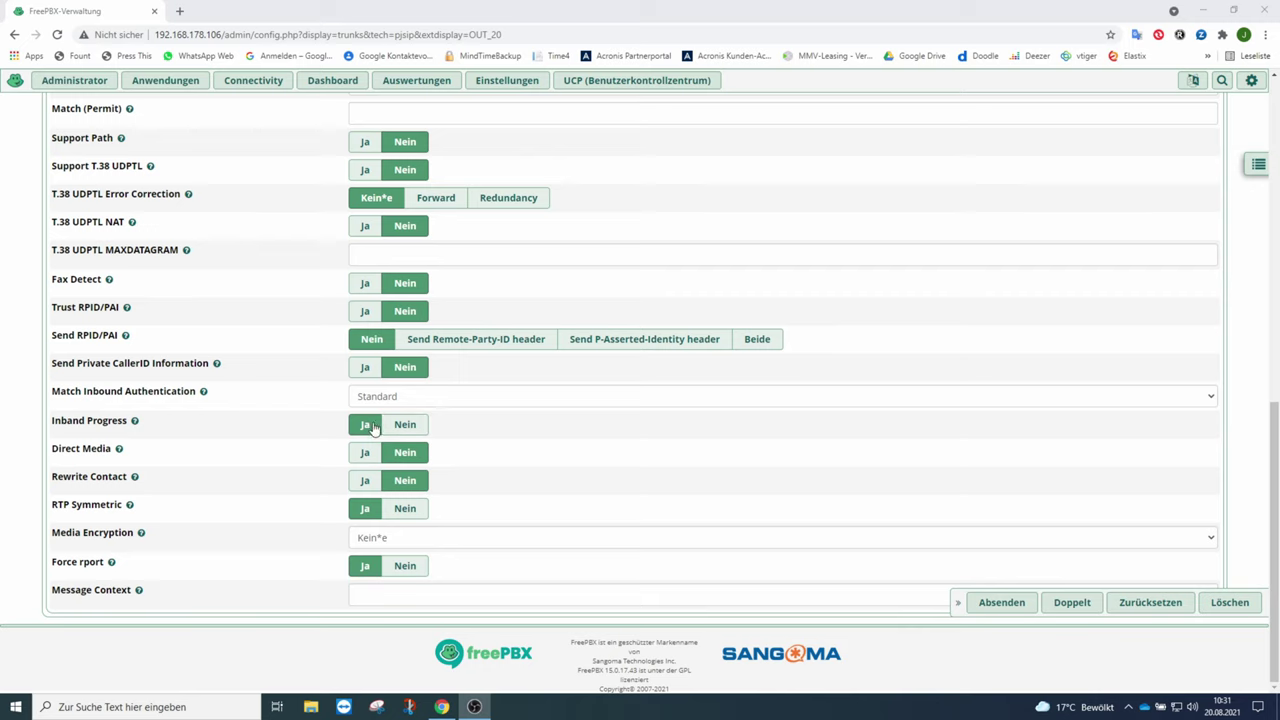
left_click(406, 426)
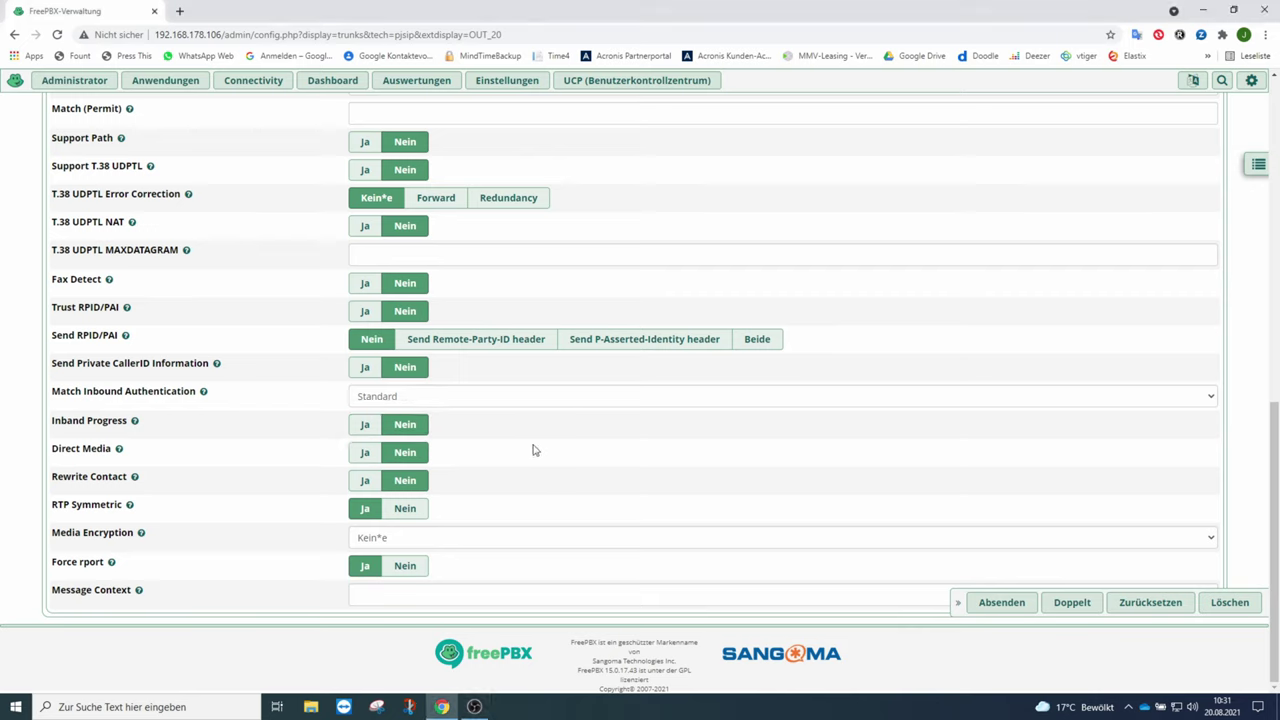
left_click(370, 428)
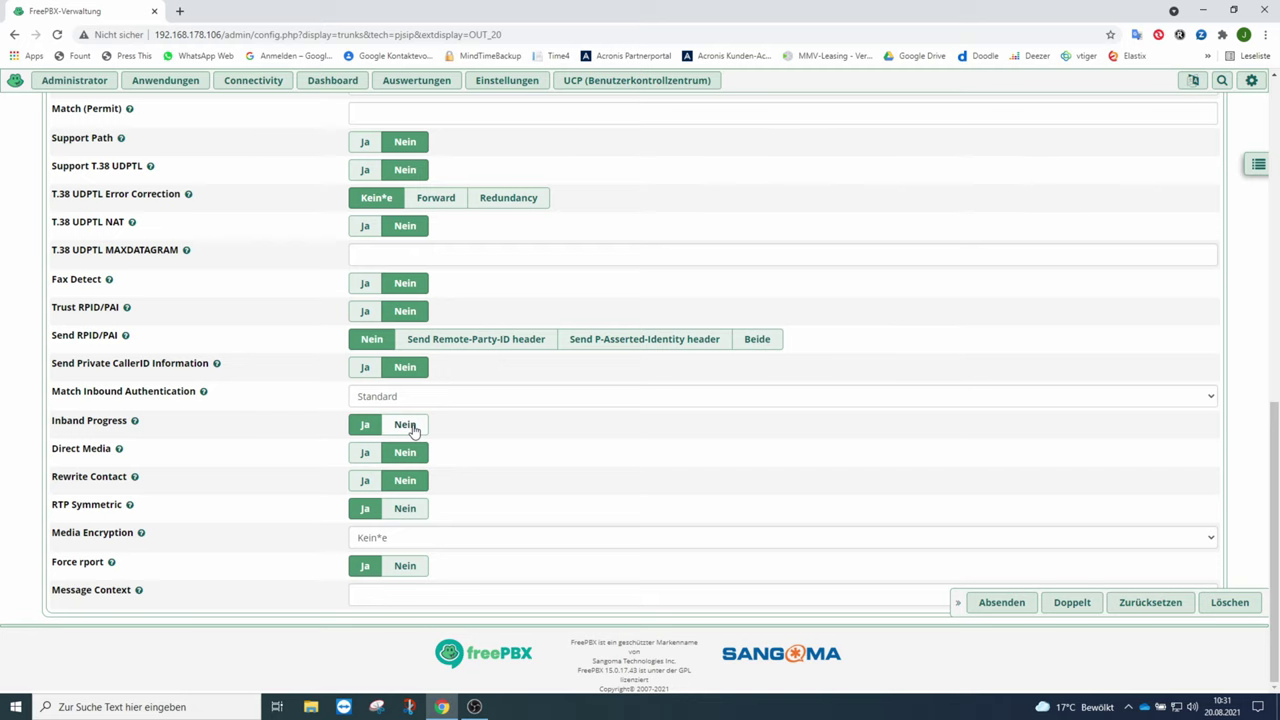
left_click(993, 607)
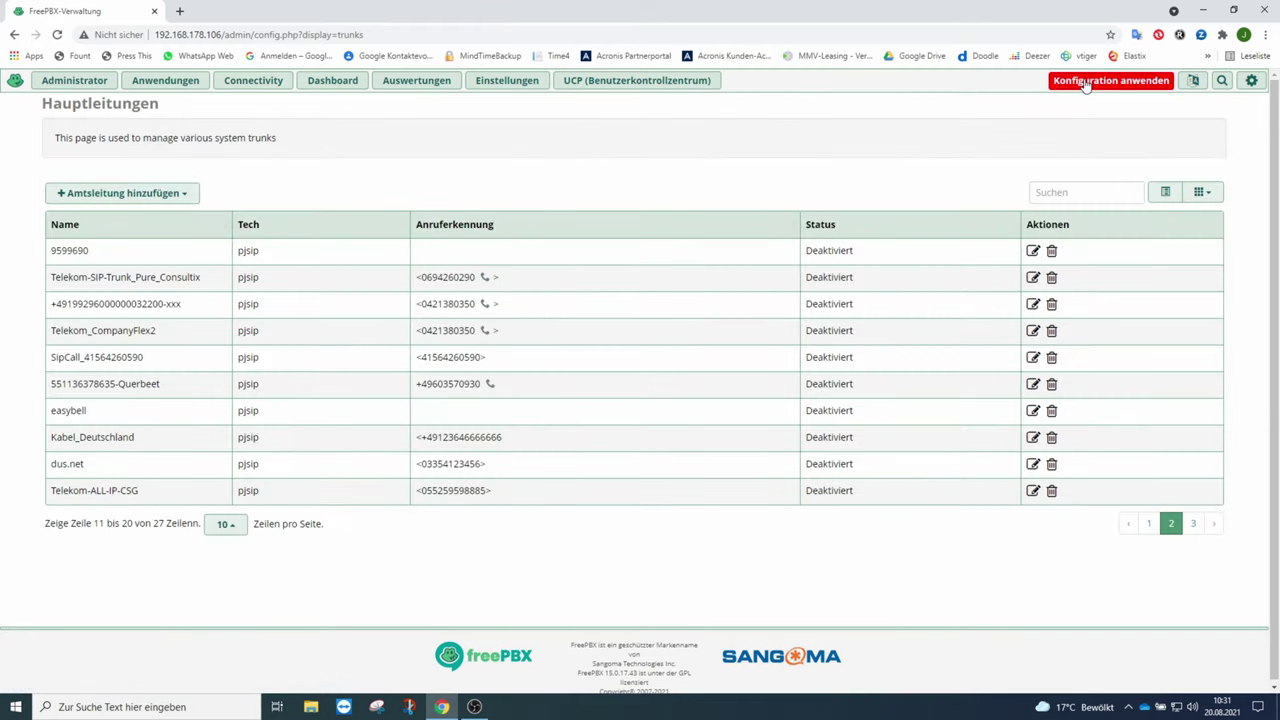
Apply the FreePBX configuration to activate the Telekom-ALL-IP-CSG-1 trunk, then launch PuTTY from the Start menu.
left_click(1085, 82)
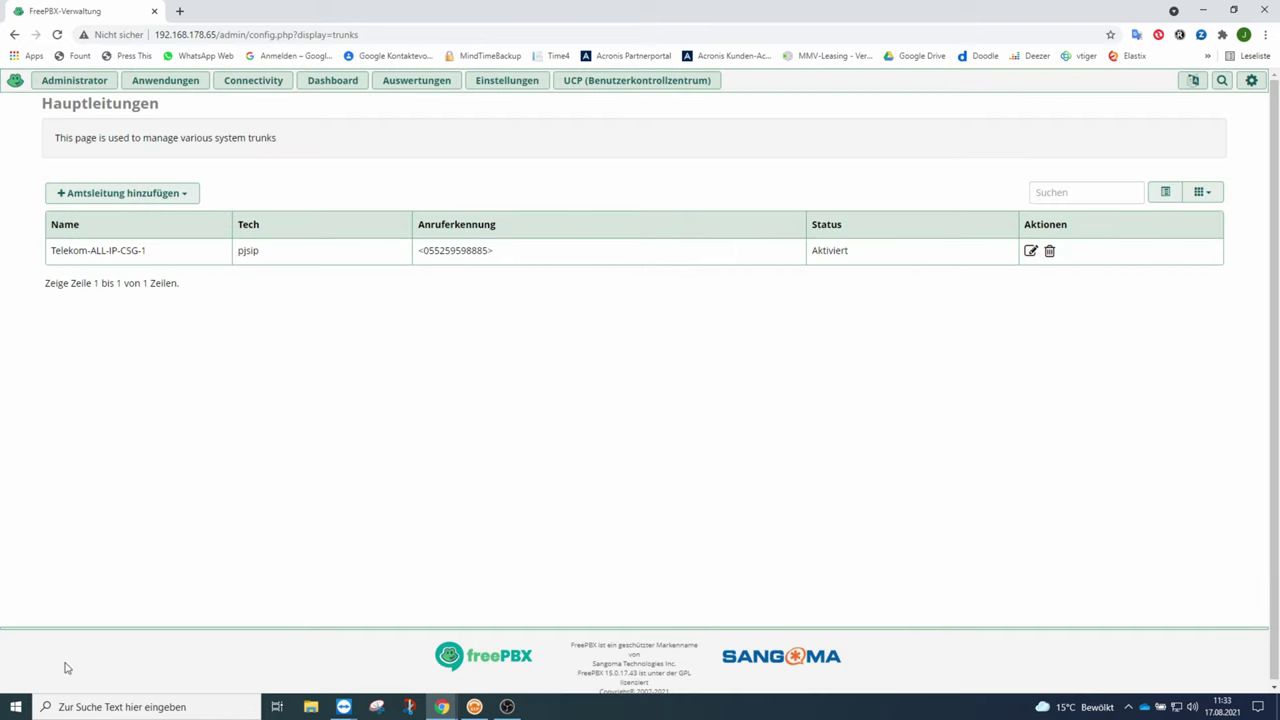
left_click(15, 707)
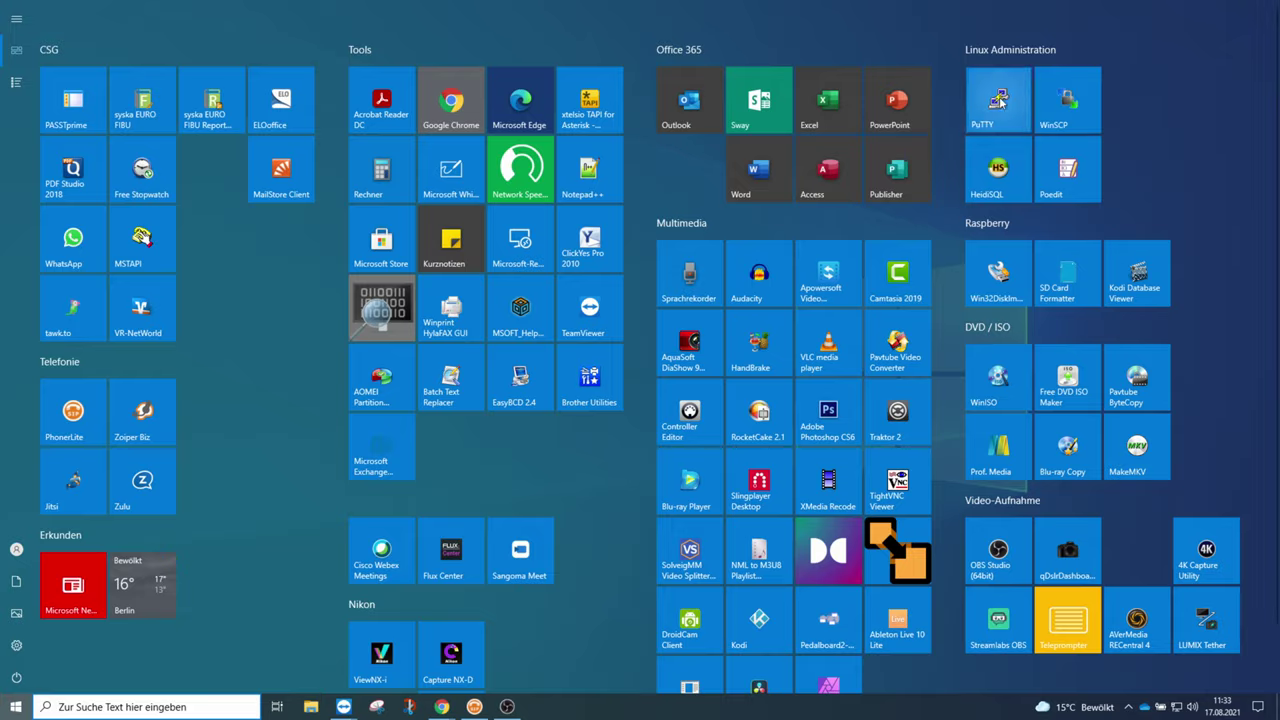
left_click(1000, 100)
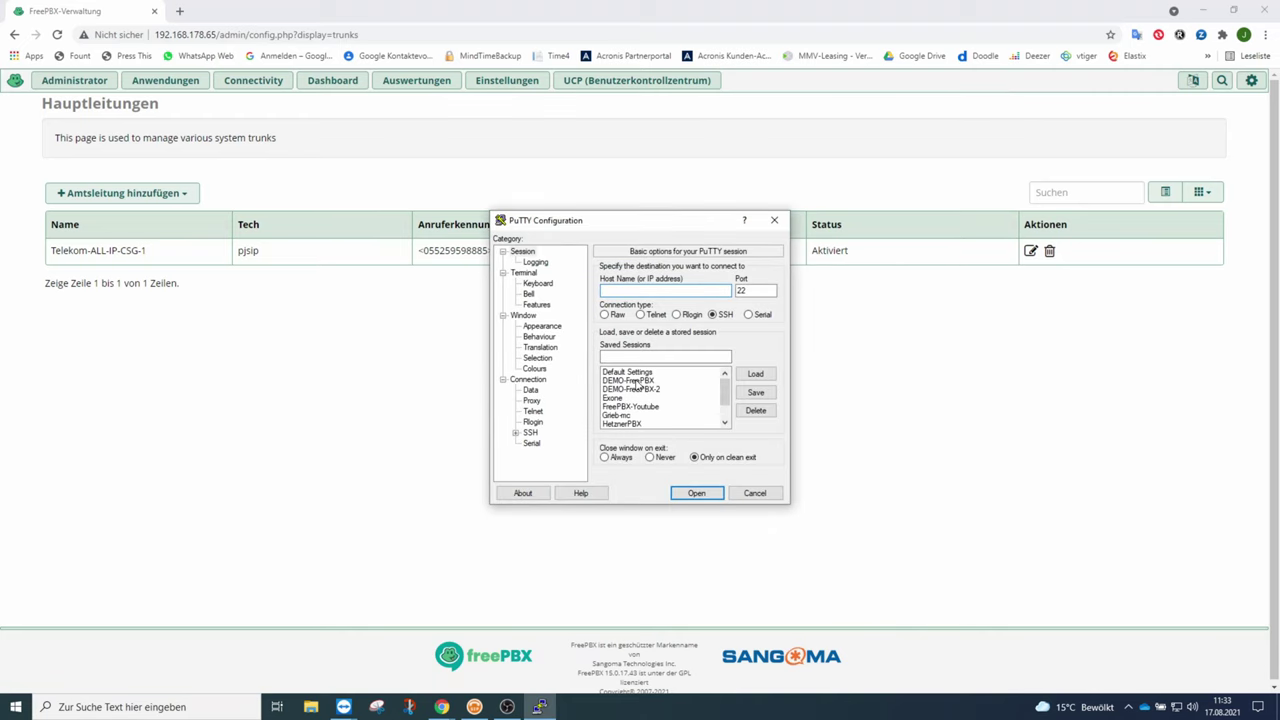
Open the saved DEMO-FreePBX-2 session and log in as root with the account password.
double_click(631, 389)
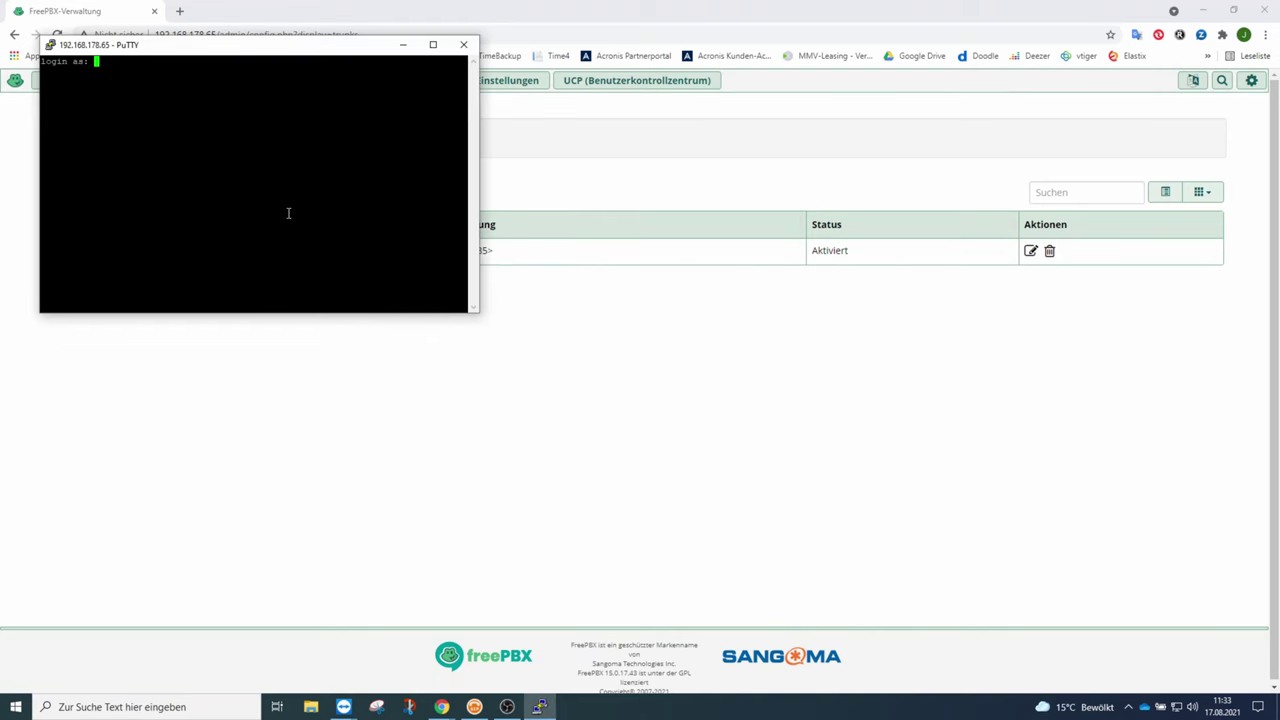
type("root")
key("Return")
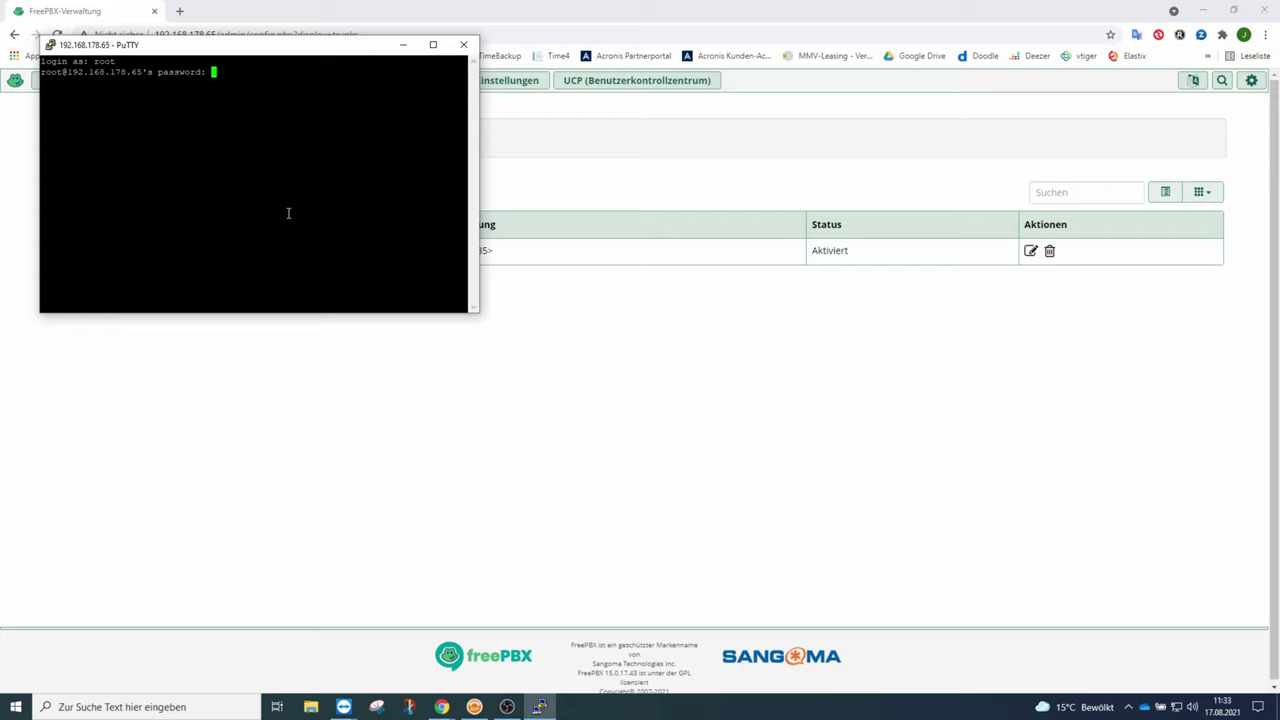
key("Return")
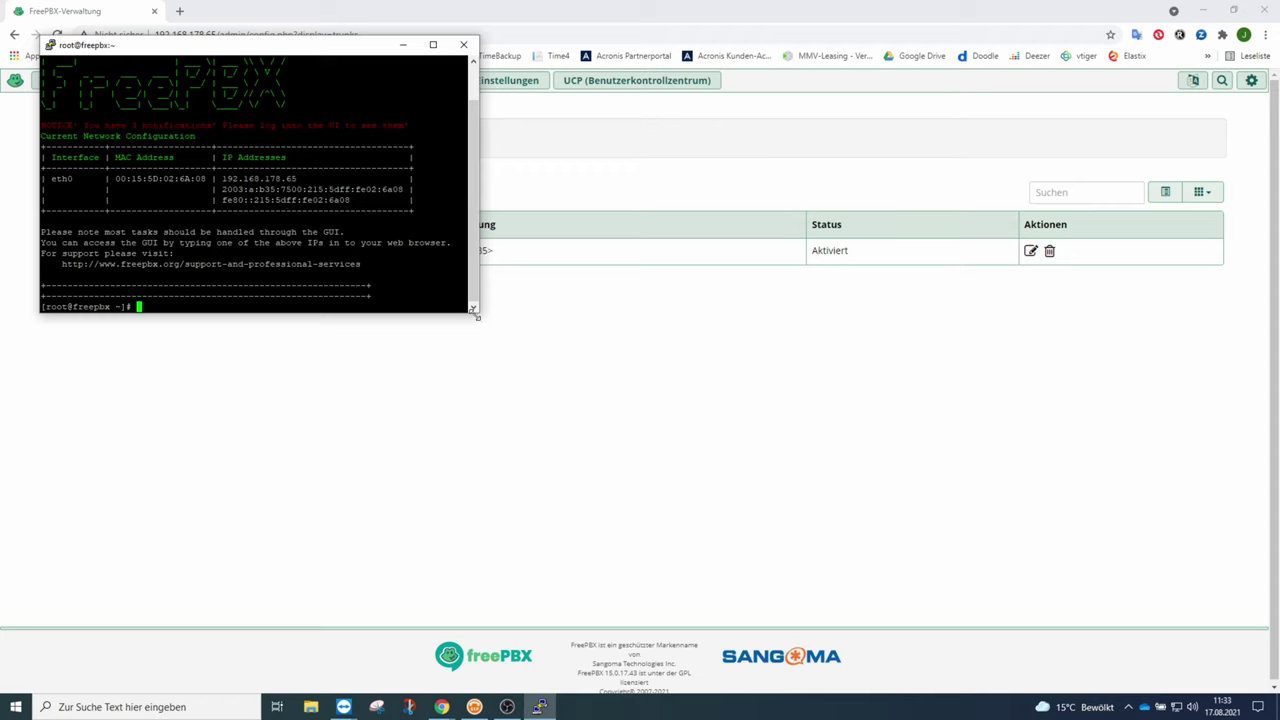
Enlarge the terminal, attach to the Asterisk console with asterisk -rvvvv, and begin typing 'pjsip show r'.
left_click_drag(477, 316, 626, 421)
type("asterisk -rvvvv")
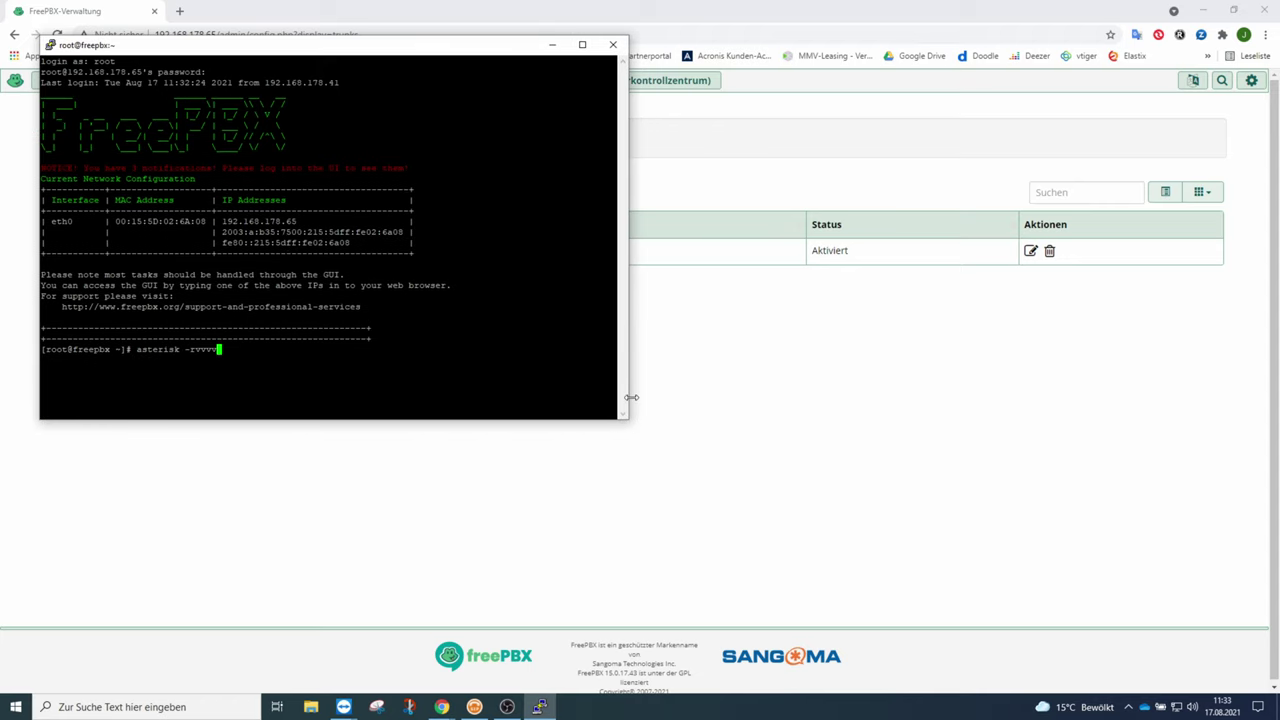
key("Return")
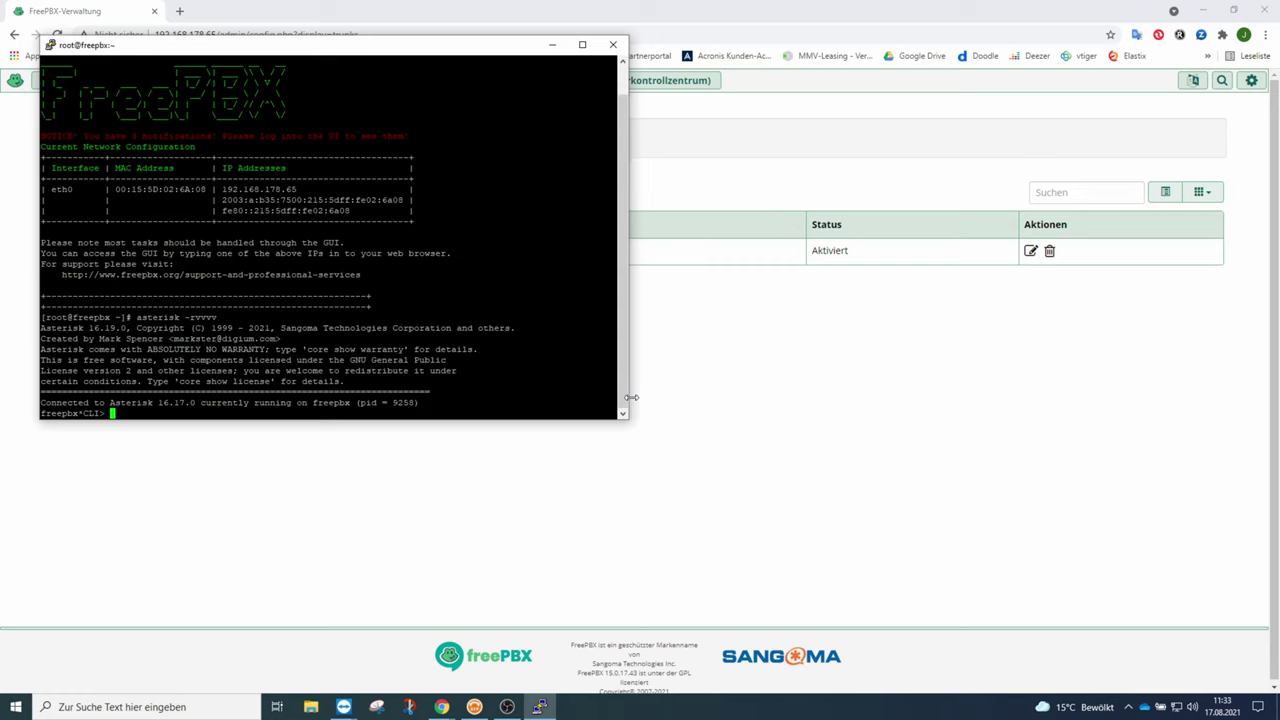
key("Return")
key("Return")
key("Return")
type("pjsip")
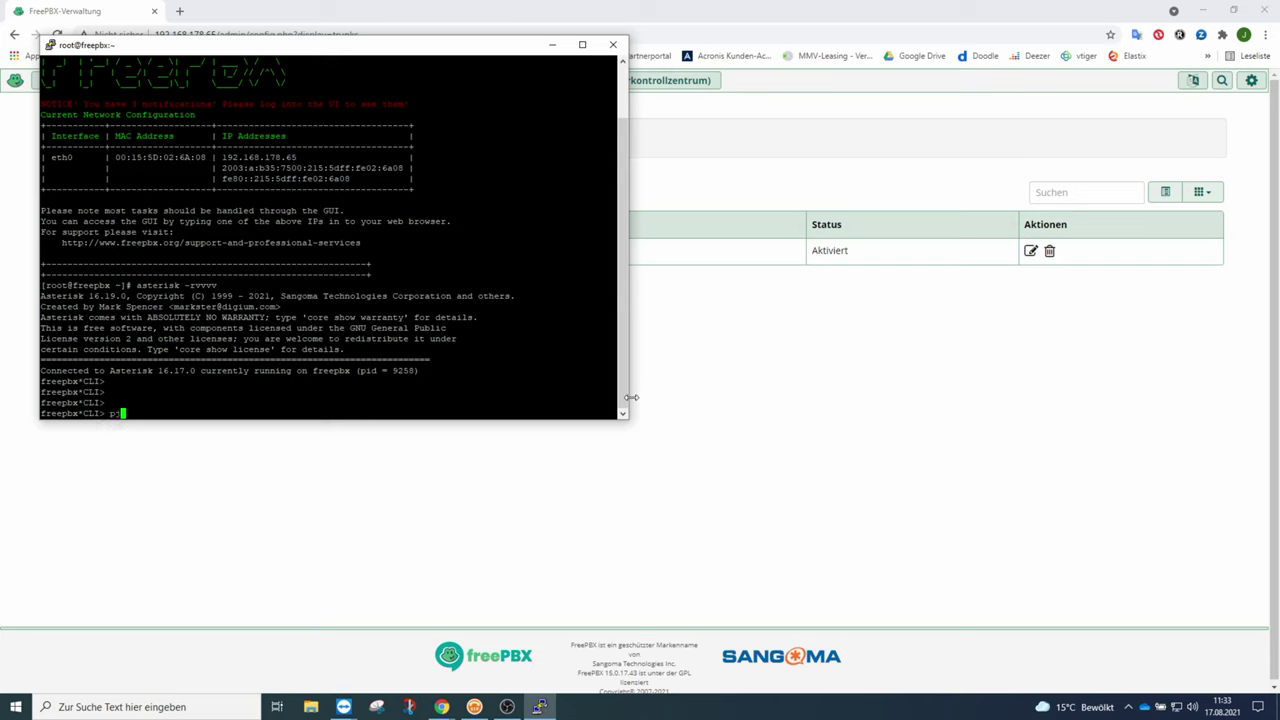
type(" show")
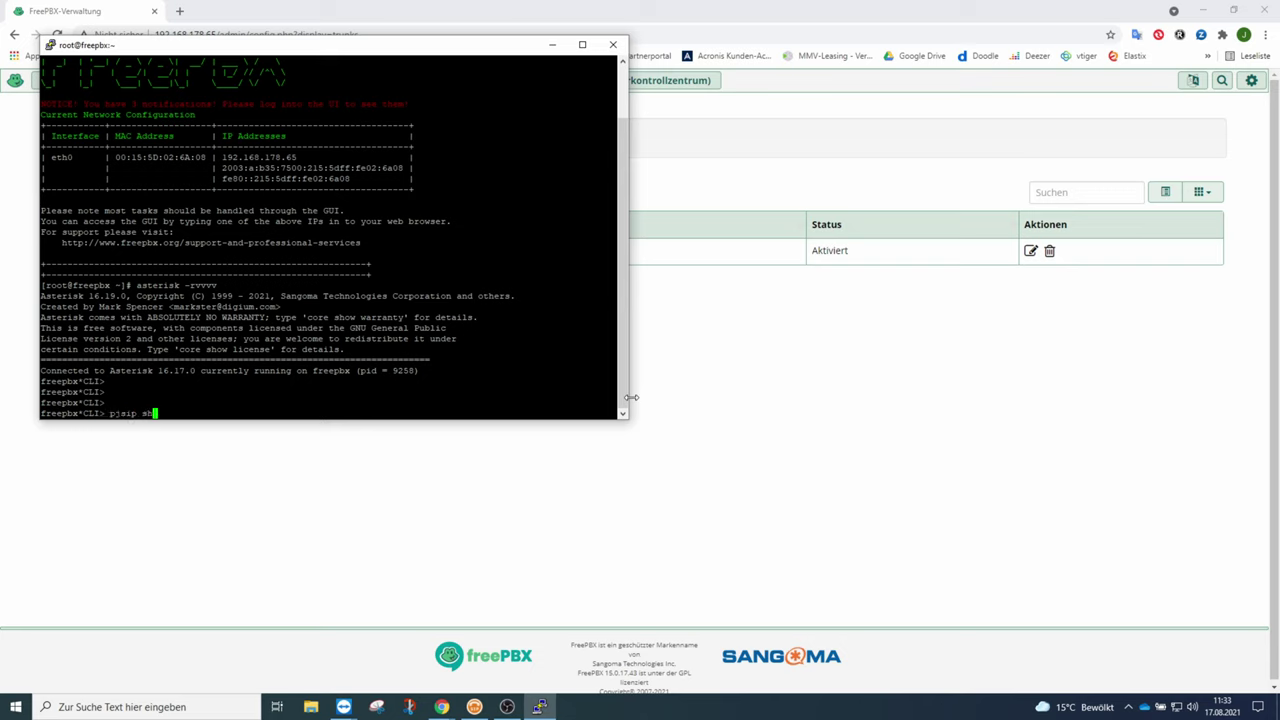